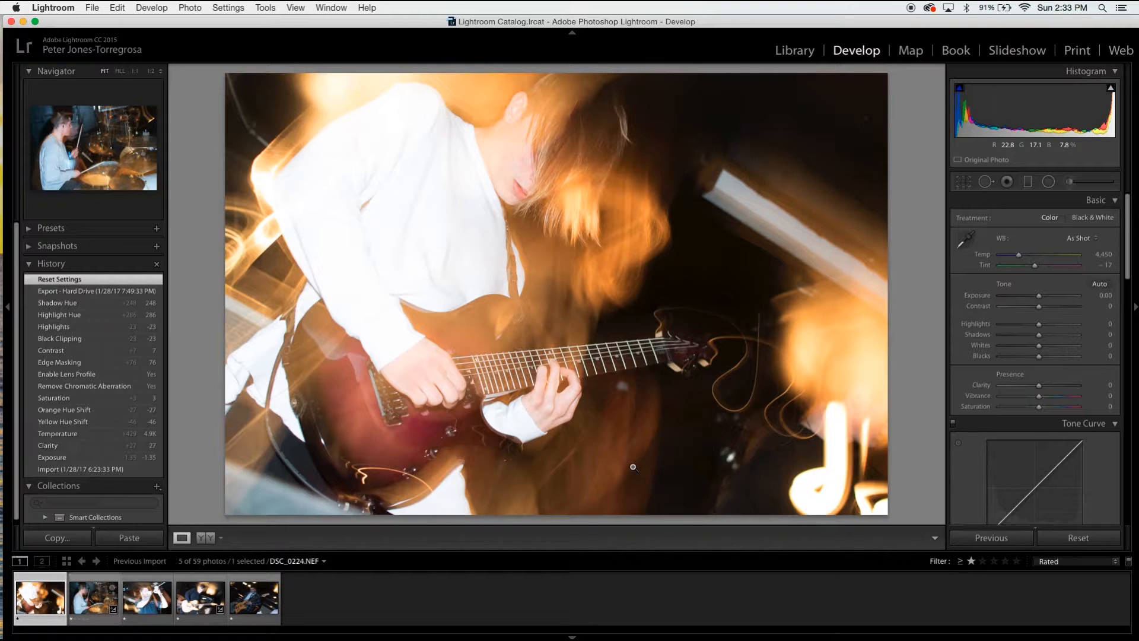
# Step: Look through all five photos in the filmstrip and return to the first one, the guitarist in white
pyautogui.press('Right')
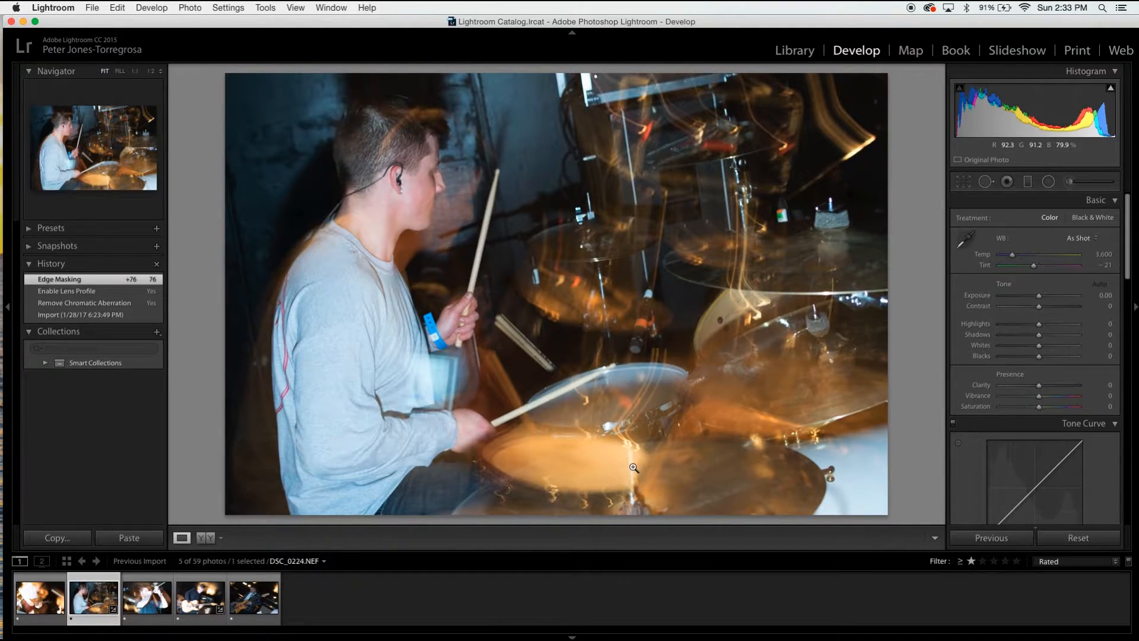
pyautogui.press('Right')
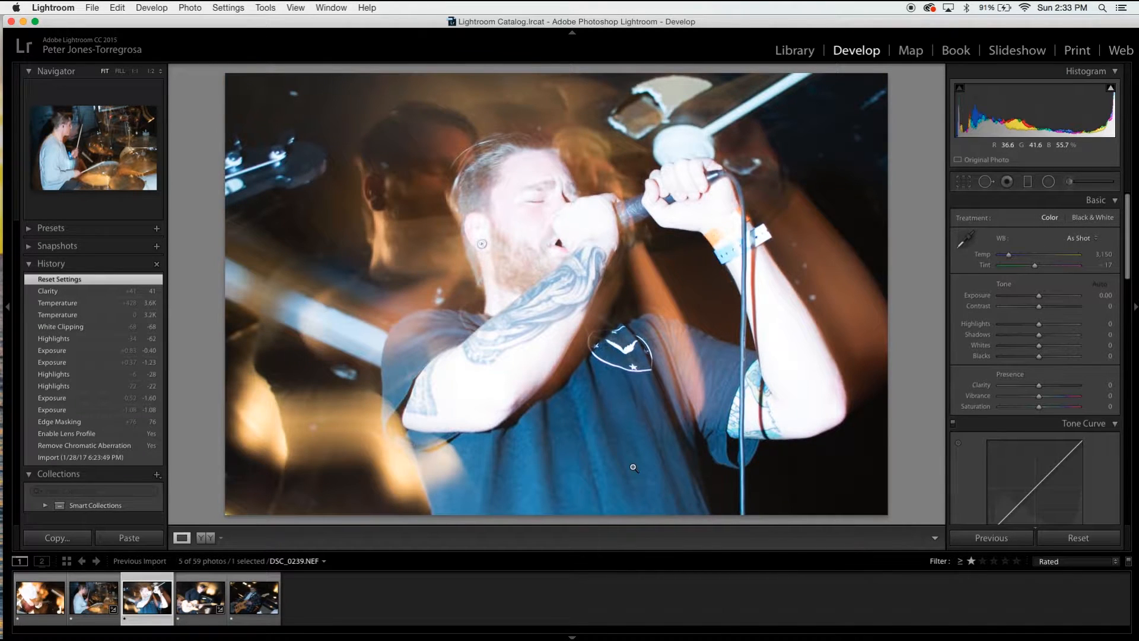
pyautogui.press('Right')
pyautogui.press('Right')
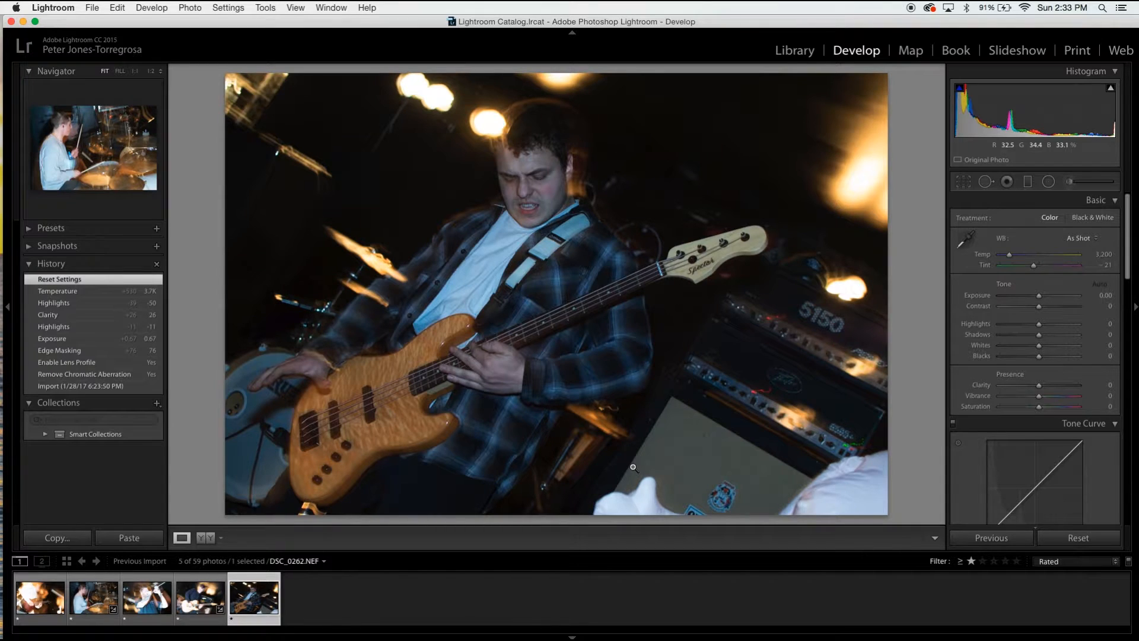
pyautogui.press('Left')
pyautogui.press('Left')
pyautogui.press('Left')
pyautogui.press('Left')
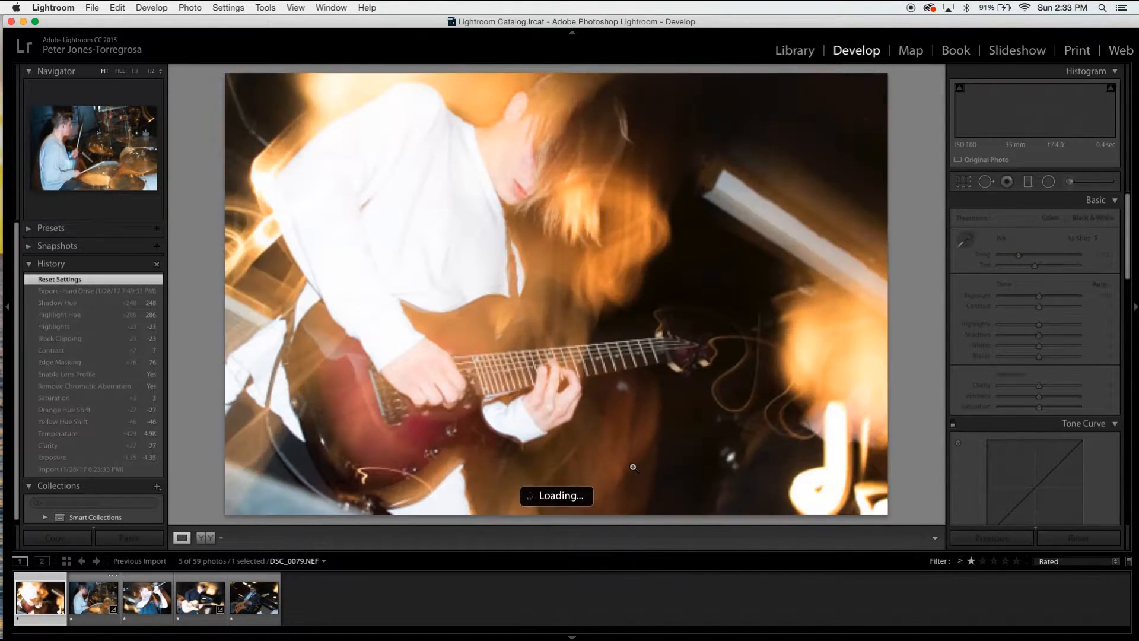
# Step: Select all five photos and set their sharpening masking to 74 with Auto Sync
pyautogui.press('super+a')
pyautogui.scroll(-10, 1028, 332)
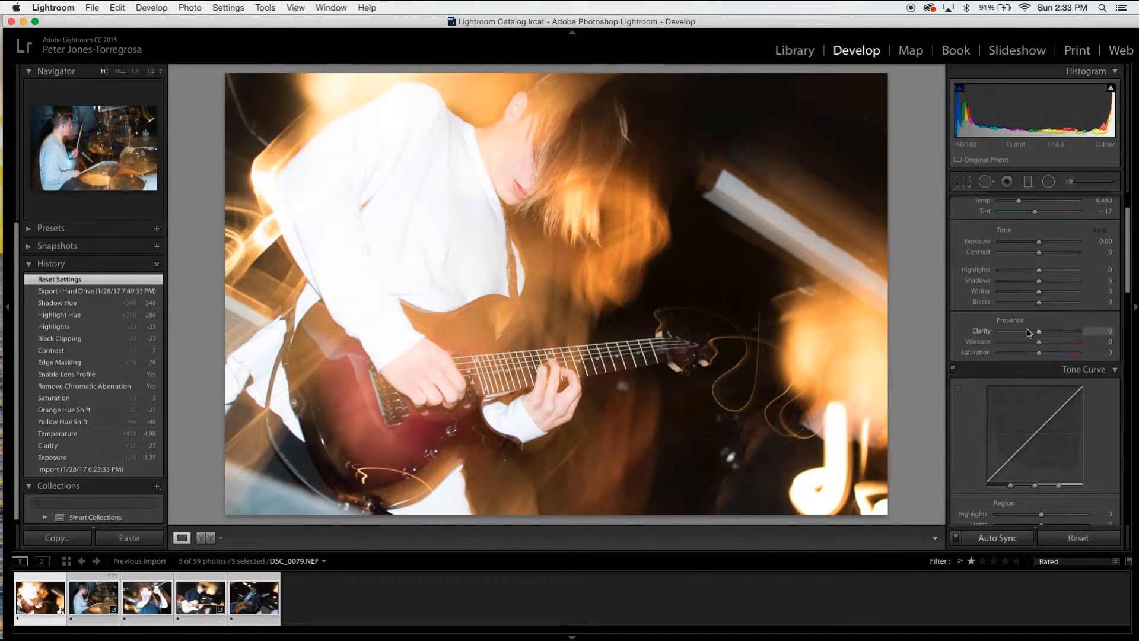
pyautogui.scroll(-5, 1029, 332)
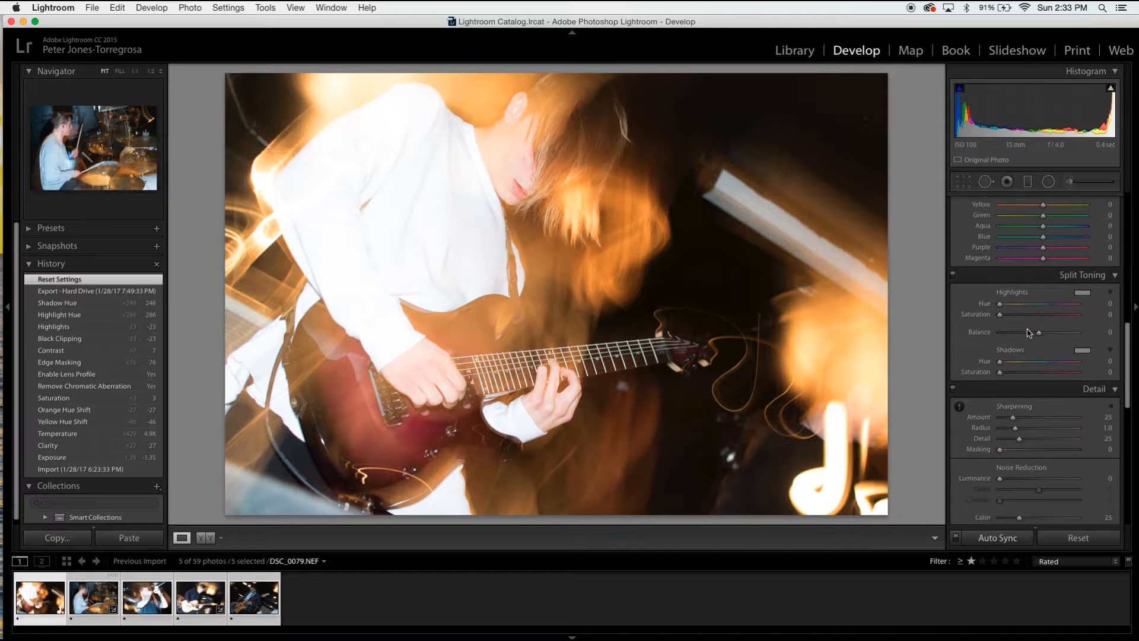
pyautogui.click(1060, 435)
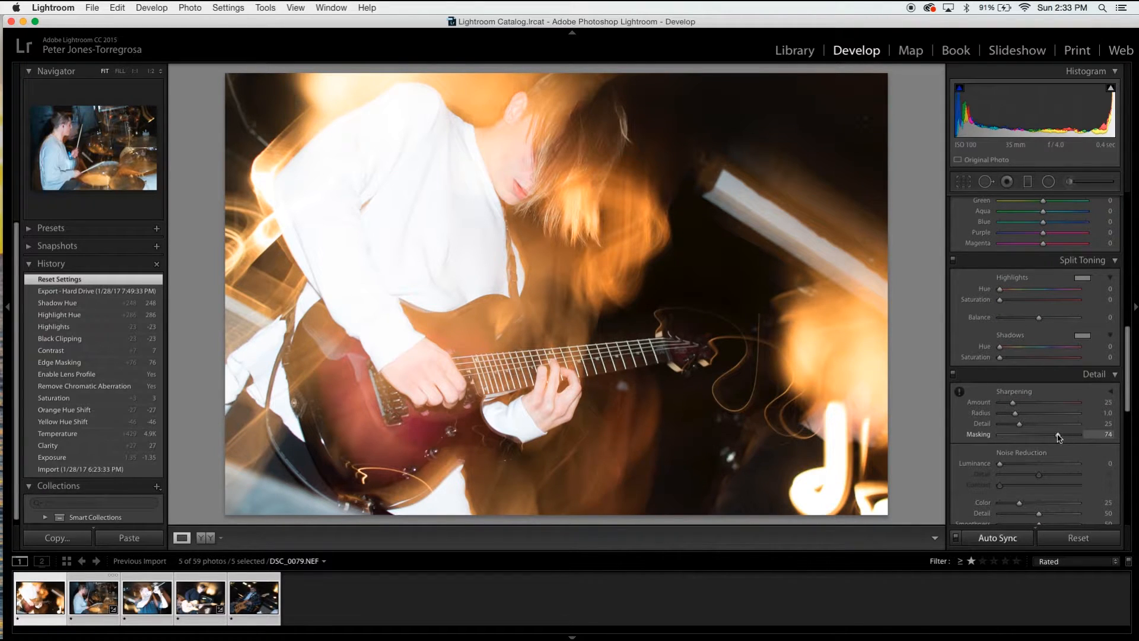
# Step: Enable Remove Chromatic Aberration and Profile Corrections for all five selected photos
pyautogui.scroll(-2, 1060, 438)
pyautogui.scroll(-3, 1060, 438)
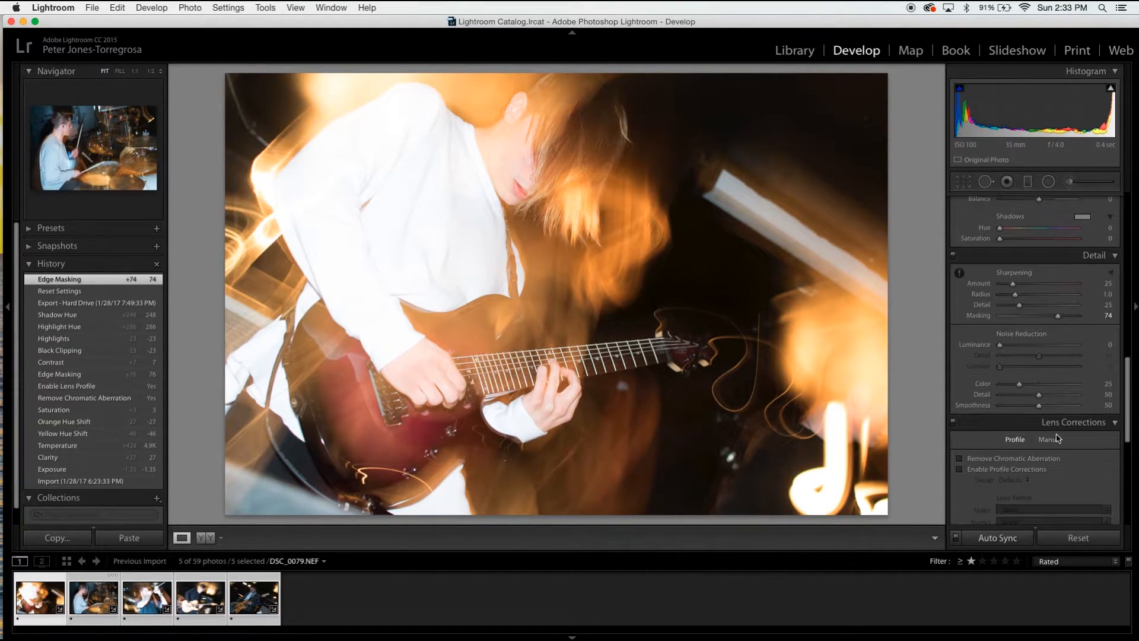
pyautogui.click(960, 433)
pyautogui.scroll(-1, 961, 436)
pyautogui.click(961, 423)
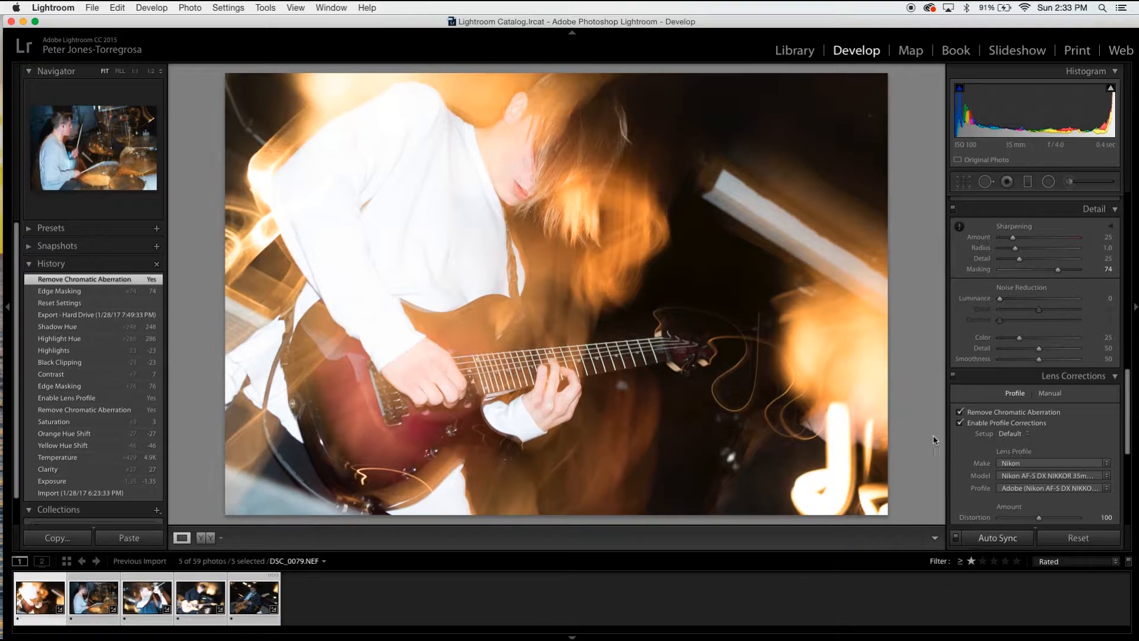
pyautogui.click(960, 423)
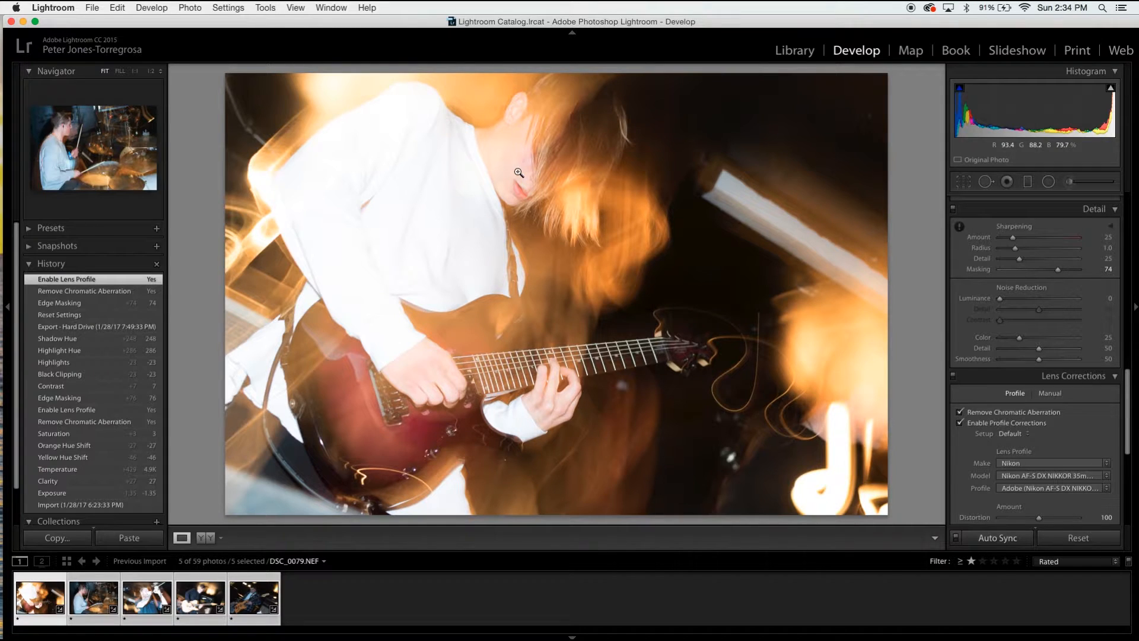
# Step: Select only the first guitarist photo and lower its exposure to -1.15
pyautogui.scroll(4, 1048, 433)
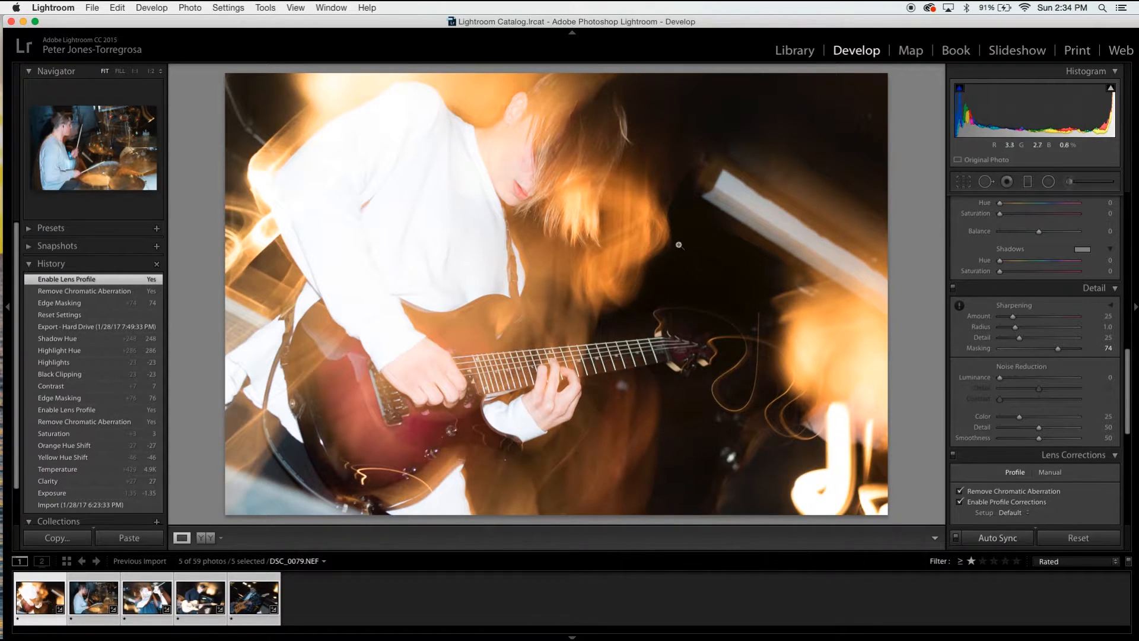
pyautogui.scroll(5, 1036, 424)
pyautogui.scroll(5, 1033, 419)
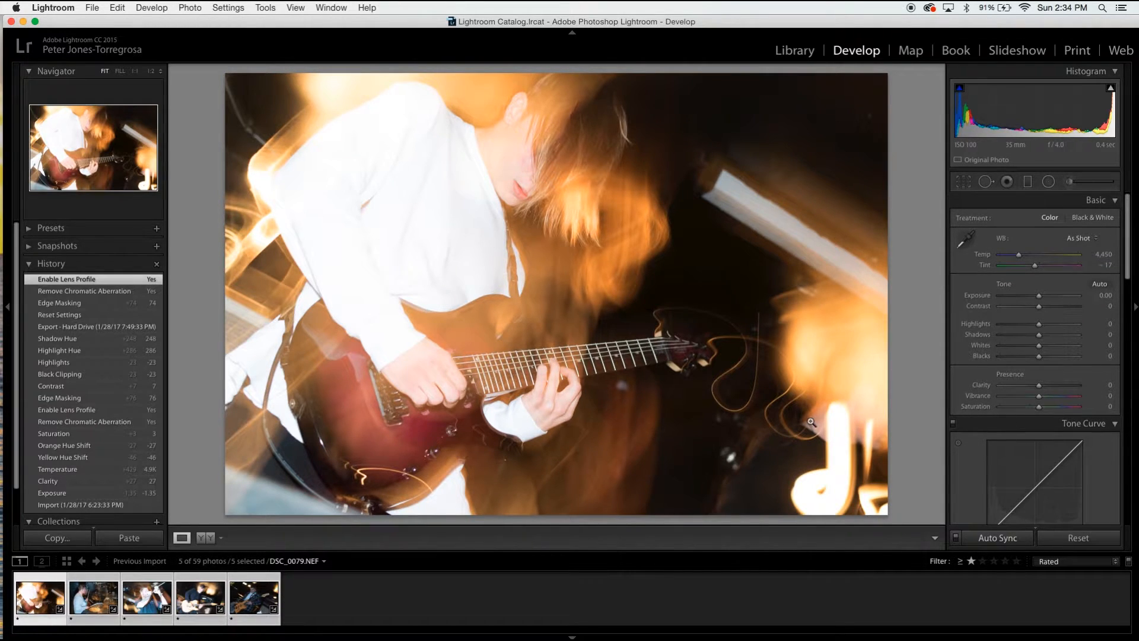
pyautogui.click(44, 622)
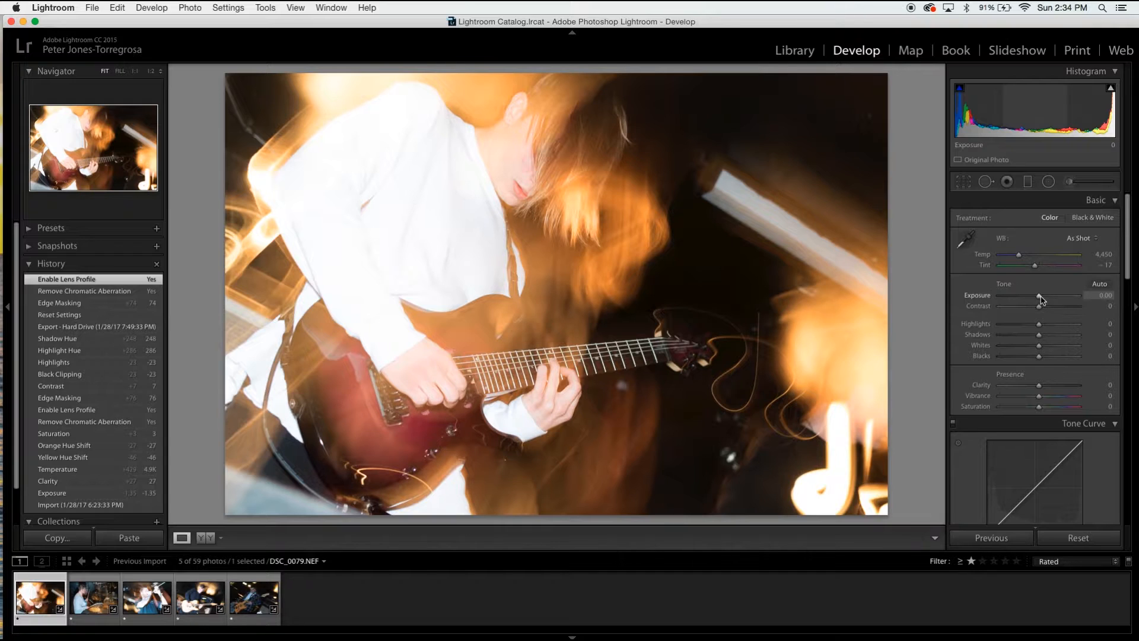
pyautogui.moveTo(1041, 296); pyautogui.dragTo(1043, 296)
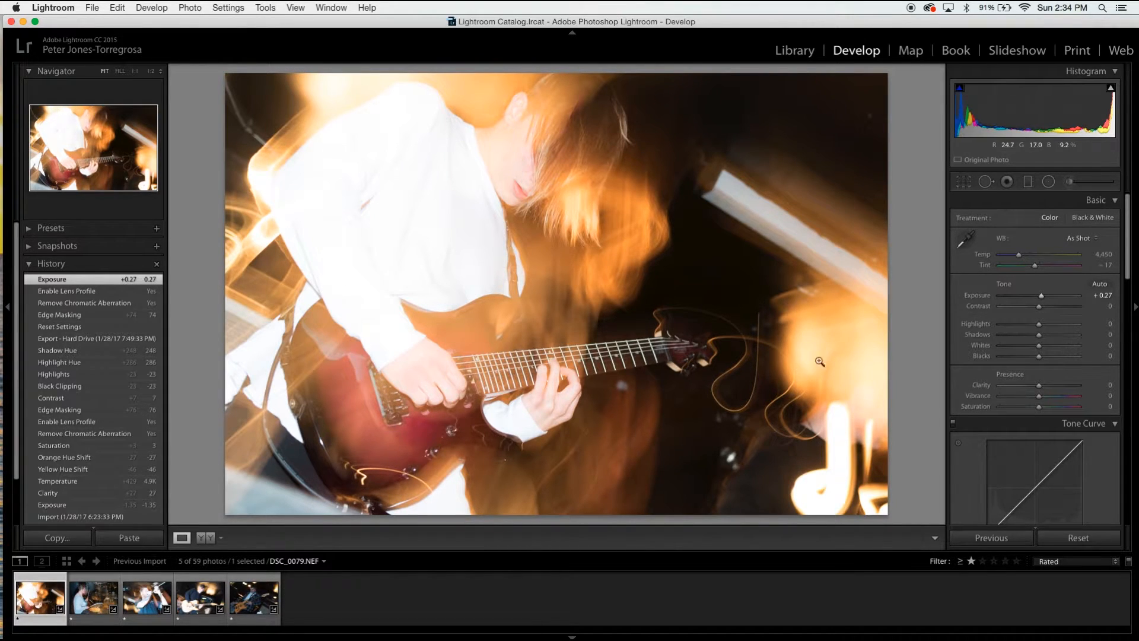
pyautogui.moveTo(1043, 298)
pyautogui.mouseDown()
pyautogui.moveTo(1012, 300)
pyautogui.moveTo(1032, 303)
pyautogui.mouseUp()
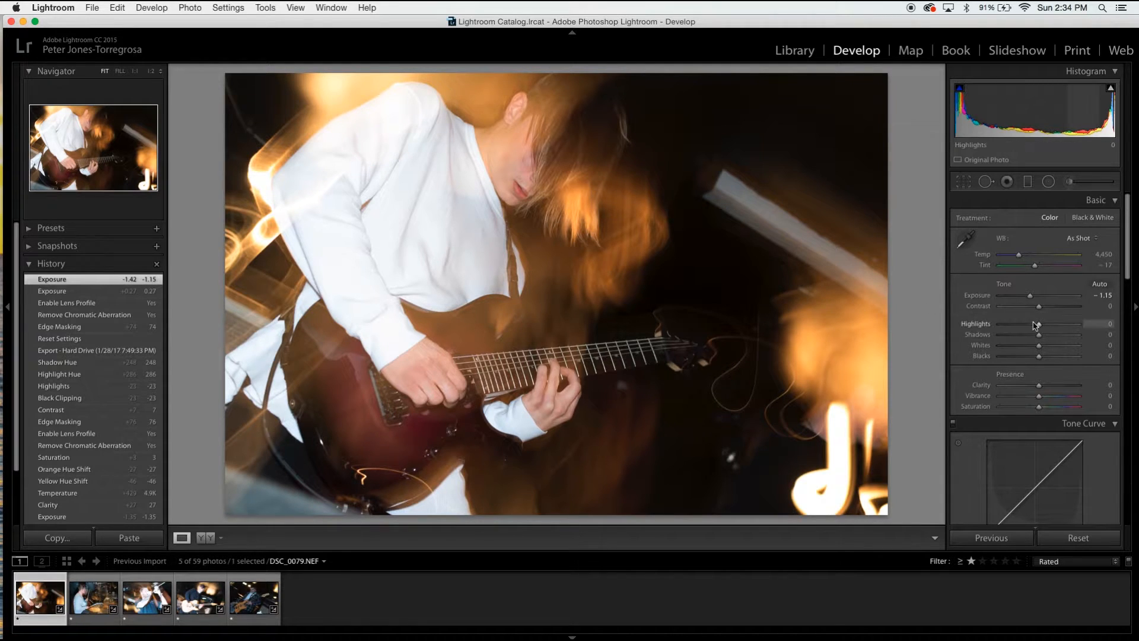
# Step: Set the guitarist photo's highlights to -44, clarity to +23 and contrast to +7
pyautogui.moveTo(1037, 324); pyautogui.dragTo(1022, 327)
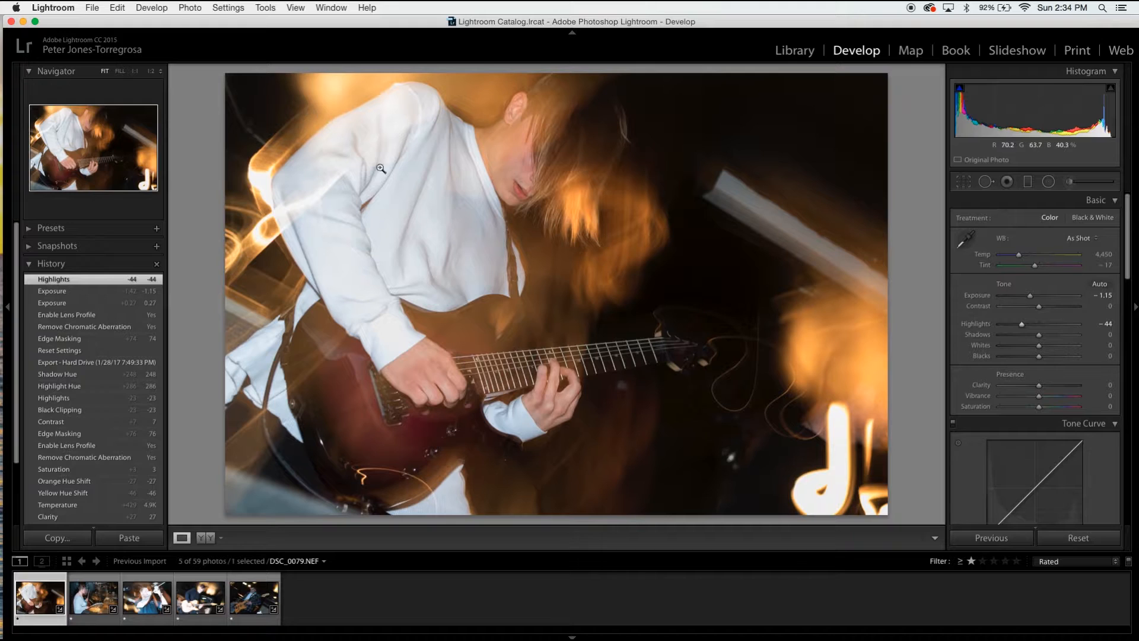
pyautogui.moveTo(1039, 388); pyautogui.dragTo(1049, 389)
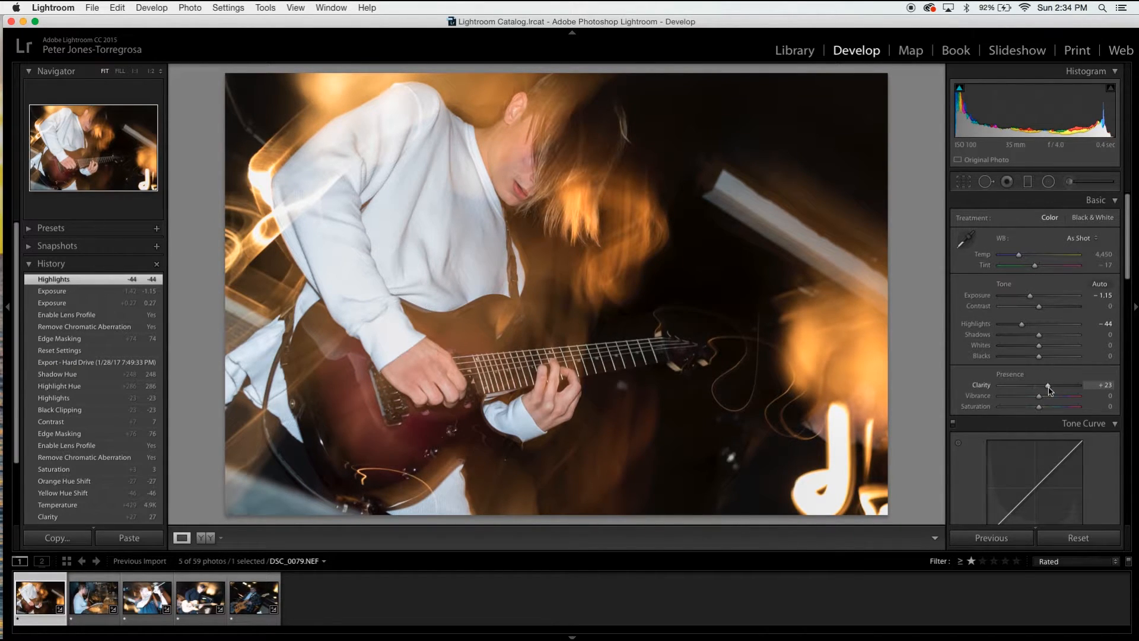
pyautogui.click(1043, 314)
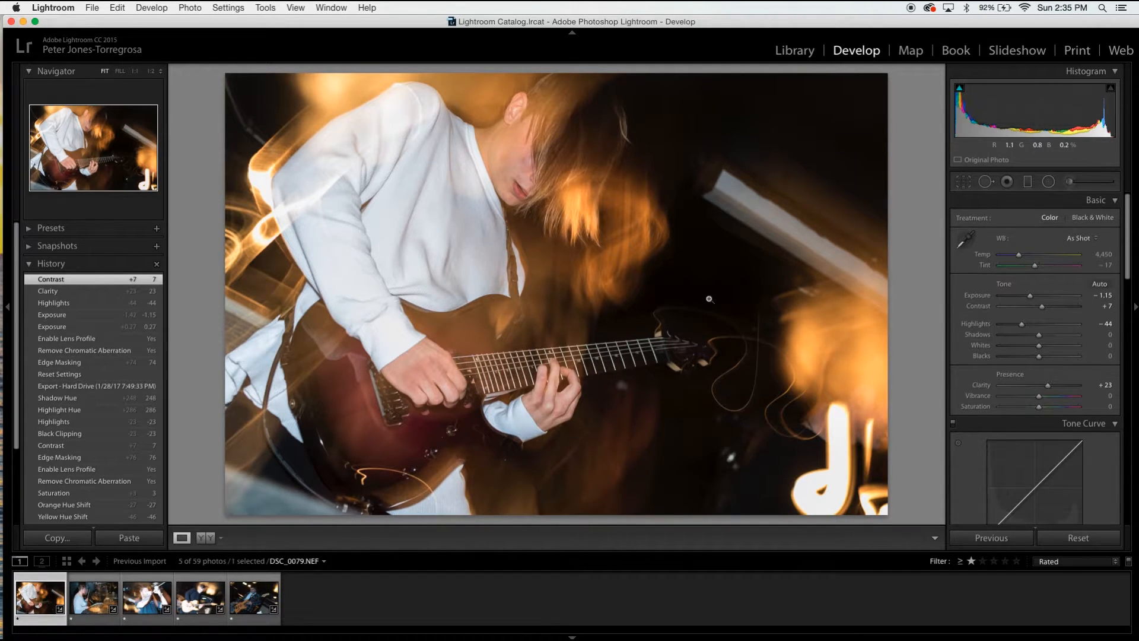
# Step: Try a much cooler color temperature of about 2.5K and restore the white balance to As Shot
pyautogui.moveTo(1019, 254)
pyautogui.mouseDown()
pyautogui.moveTo(1082, 255)
pyautogui.moveTo(925, 256)
pyautogui.moveTo(1012, 269)
pyautogui.mouseUp()
pyautogui.click(1080, 238)
pyautogui.click(1068, 166)
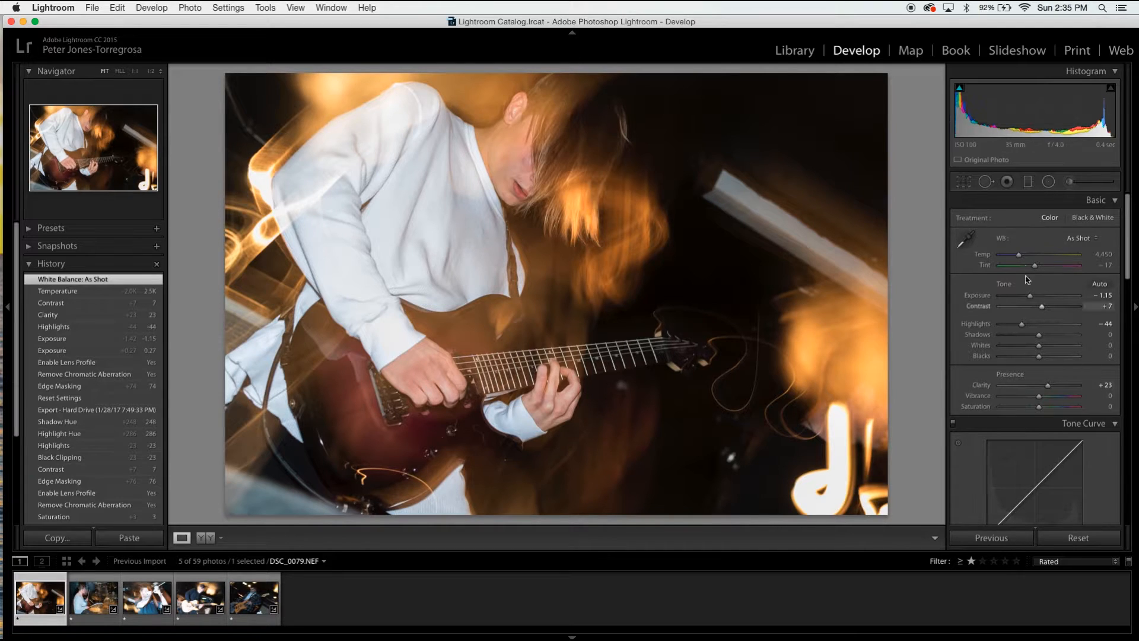
# Step: Warm the photo's temperature to 5,182 and set saturation to +8, blacks to -10 and shadows to +27
pyautogui.moveTo(1019, 254); pyautogui.dragTo(1028, 257)
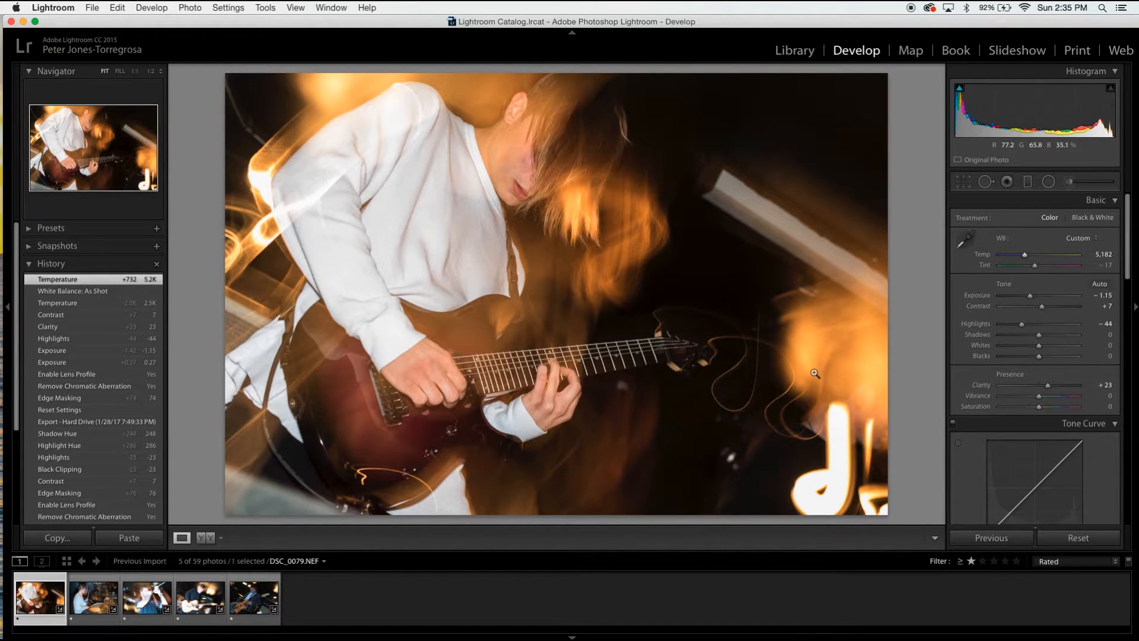
pyautogui.moveTo(1039, 407); pyautogui.dragTo(1044, 413)
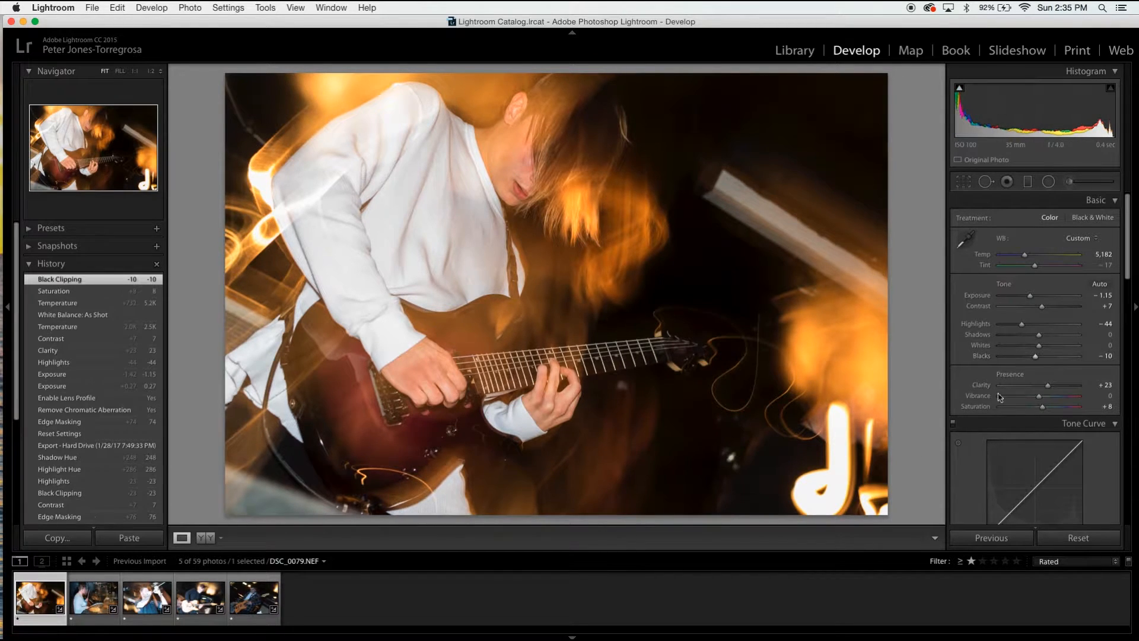
pyautogui.click(1040, 337)
pyautogui.moveTo(1039, 336)
pyautogui.mouseDown()
pyautogui.moveTo(1063, 336)
pyautogui.moveTo(1010, 333)
pyautogui.moveTo(1049, 344)
pyautogui.mouseUp()
# Step: Examine the tone curve, the photo's edit history, and the HSL saturation and luminance controls
pyautogui.scroll(-1, 1046, 347)
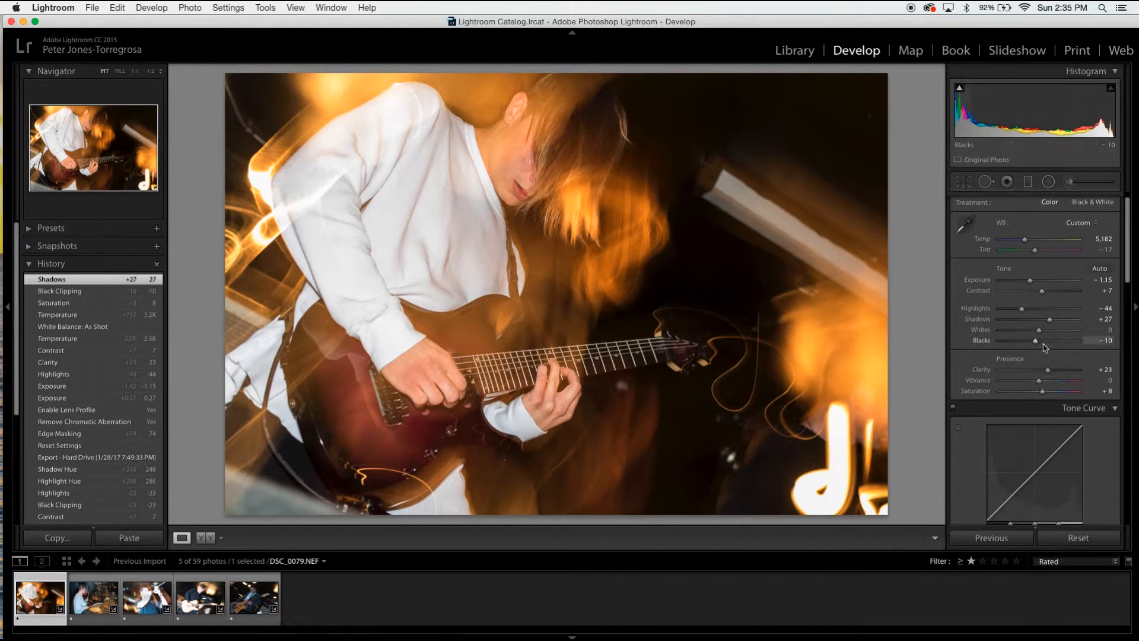
pyautogui.scroll(-10, 1045, 347)
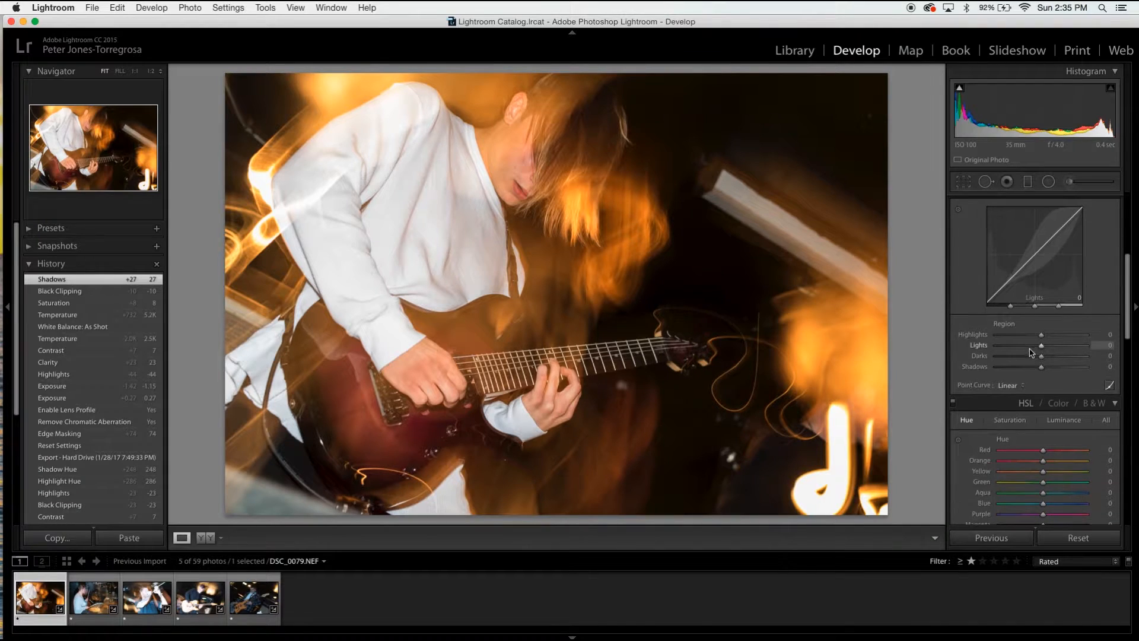
pyautogui.scroll(10, 1028, 377)
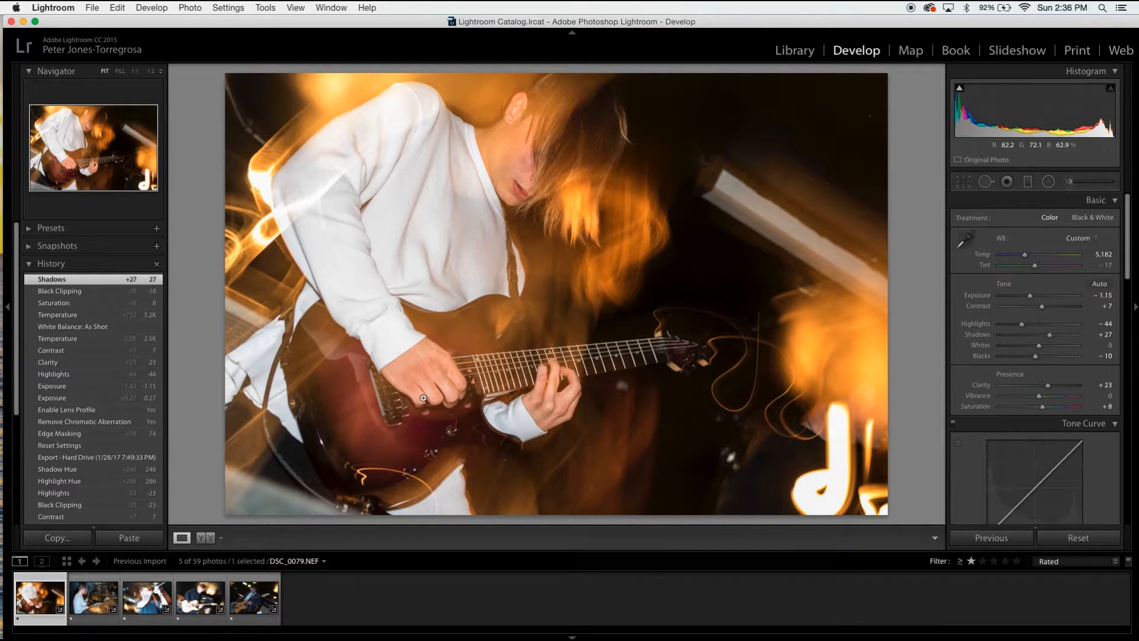
pyautogui.scroll(-10, 119, 388)
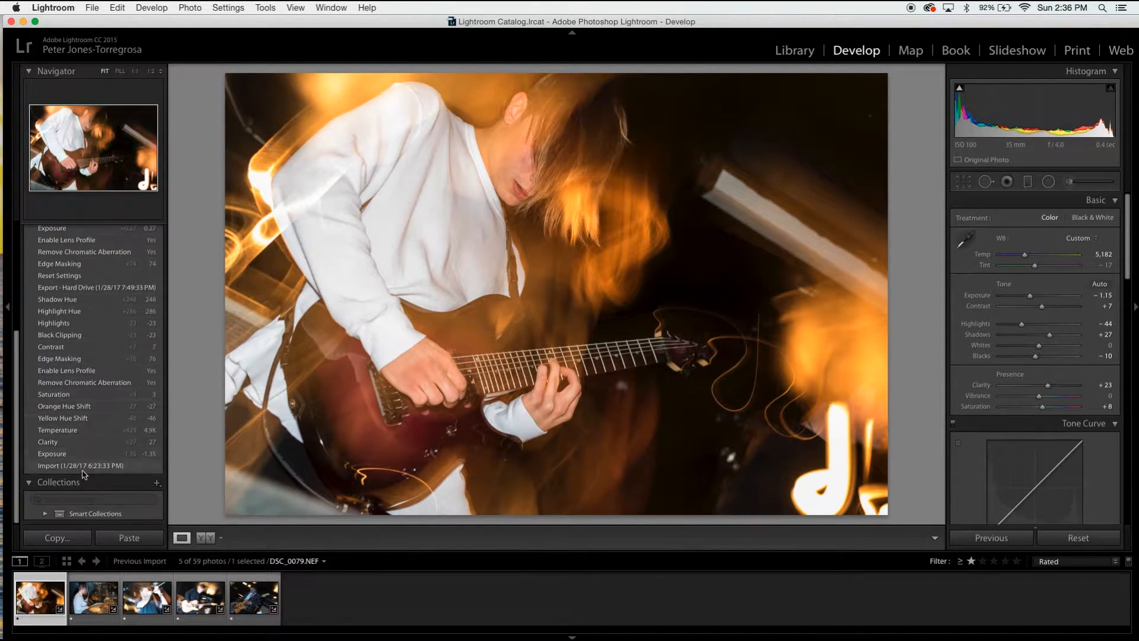
pyautogui.scroll(5, 100, 363)
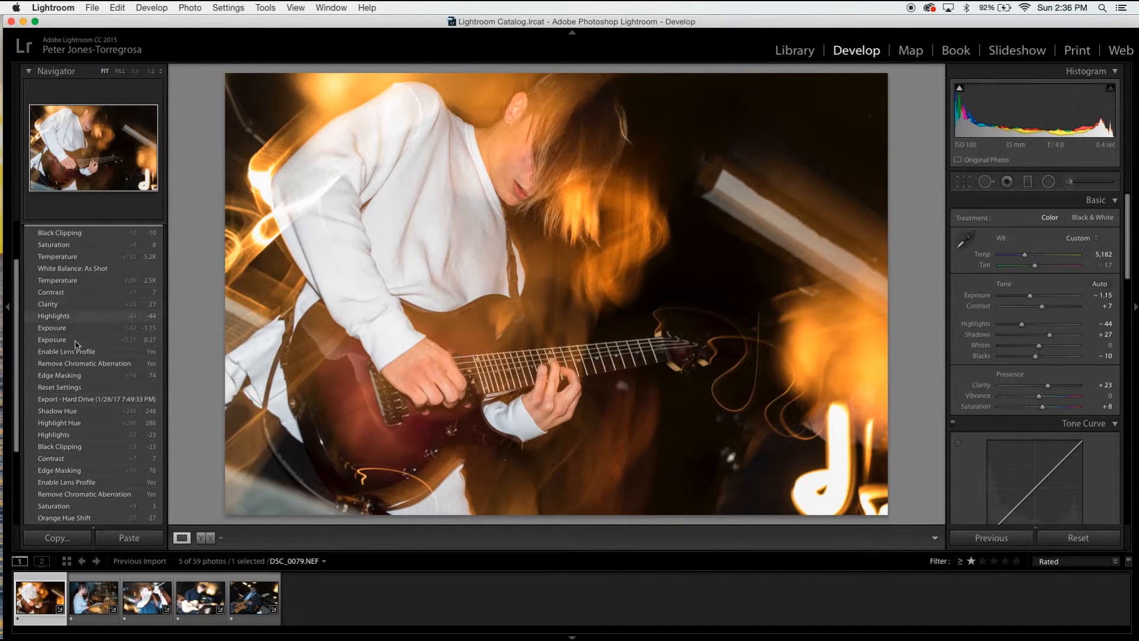
pyautogui.scroll(2, 100, 390)
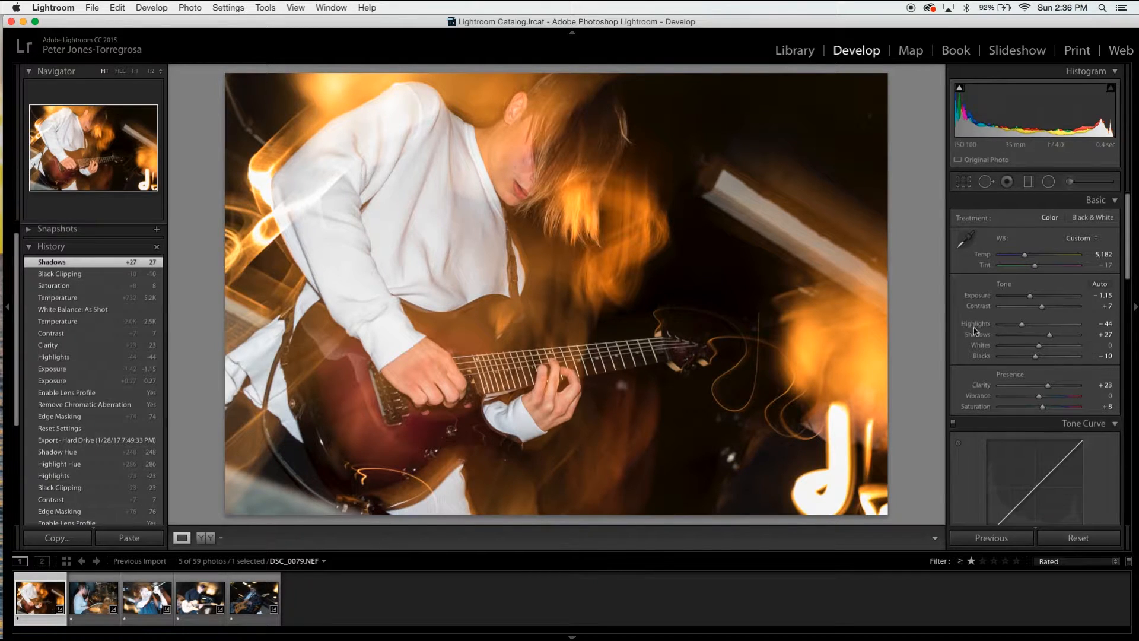
pyautogui.scroll(-10, 1057, 419)
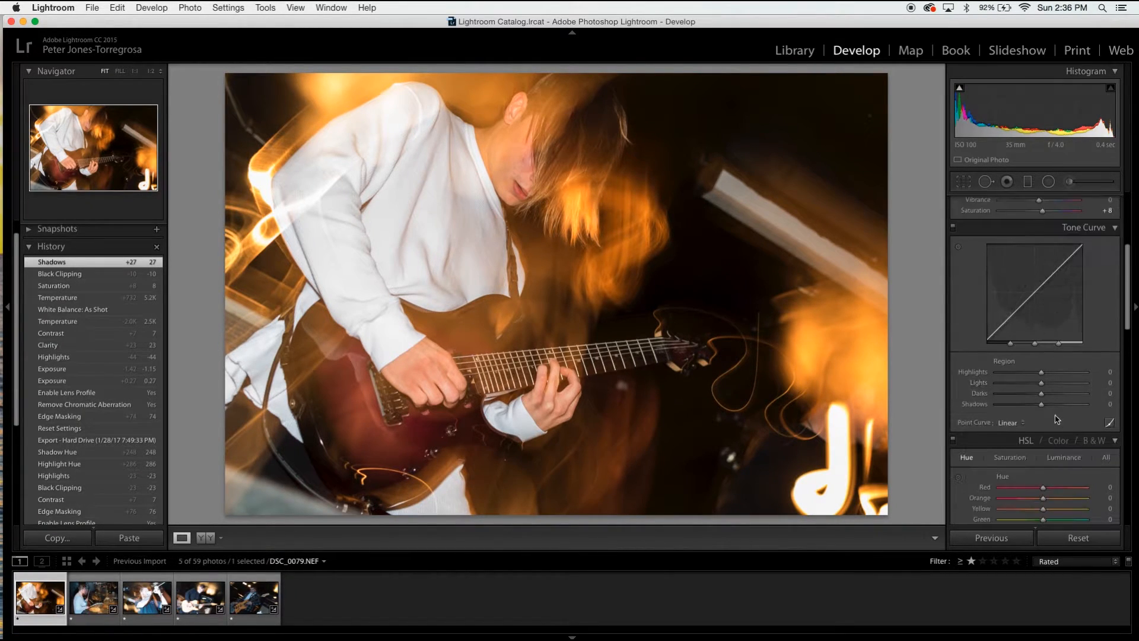
pyautogui.scroll(-2, 1008, 434)
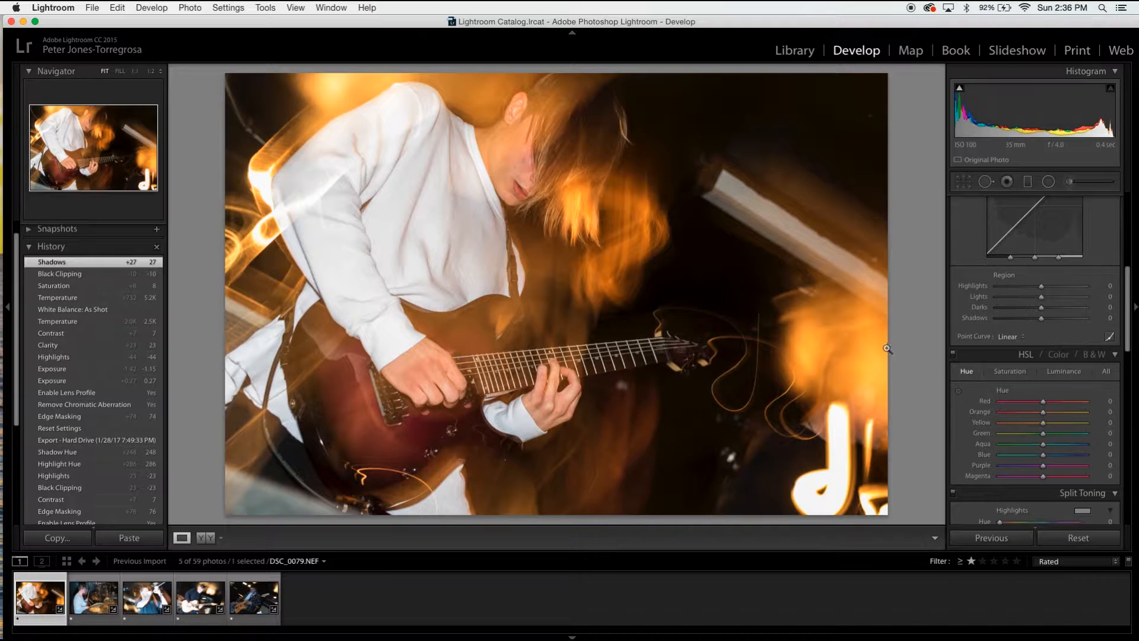
pyautogui.click(1010, 372)
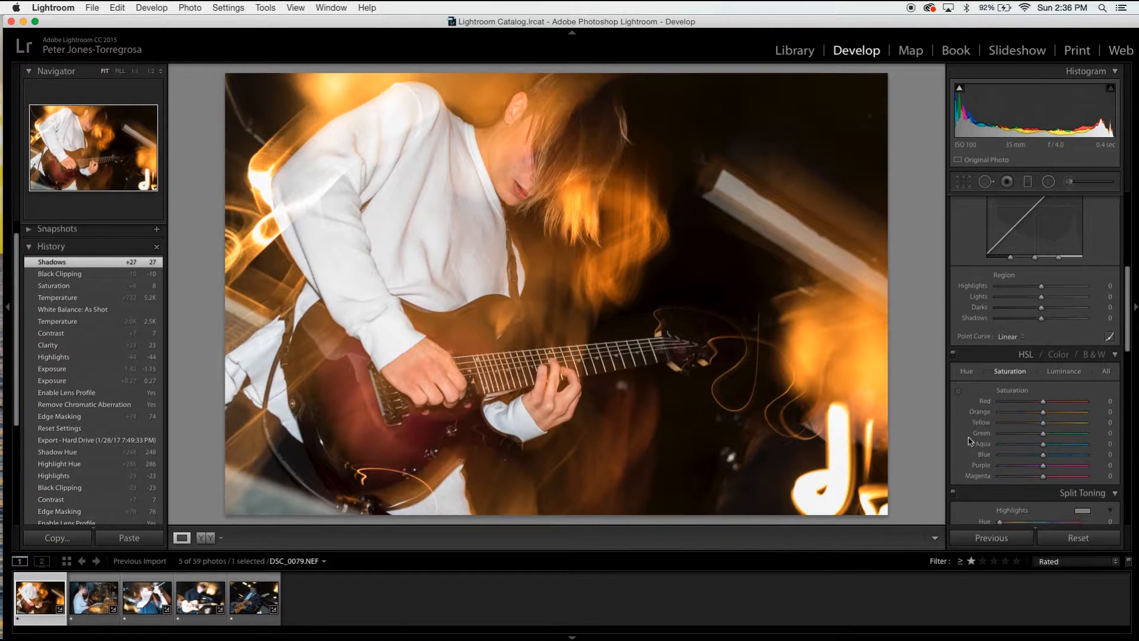
pyautogui.click(1064, 371)
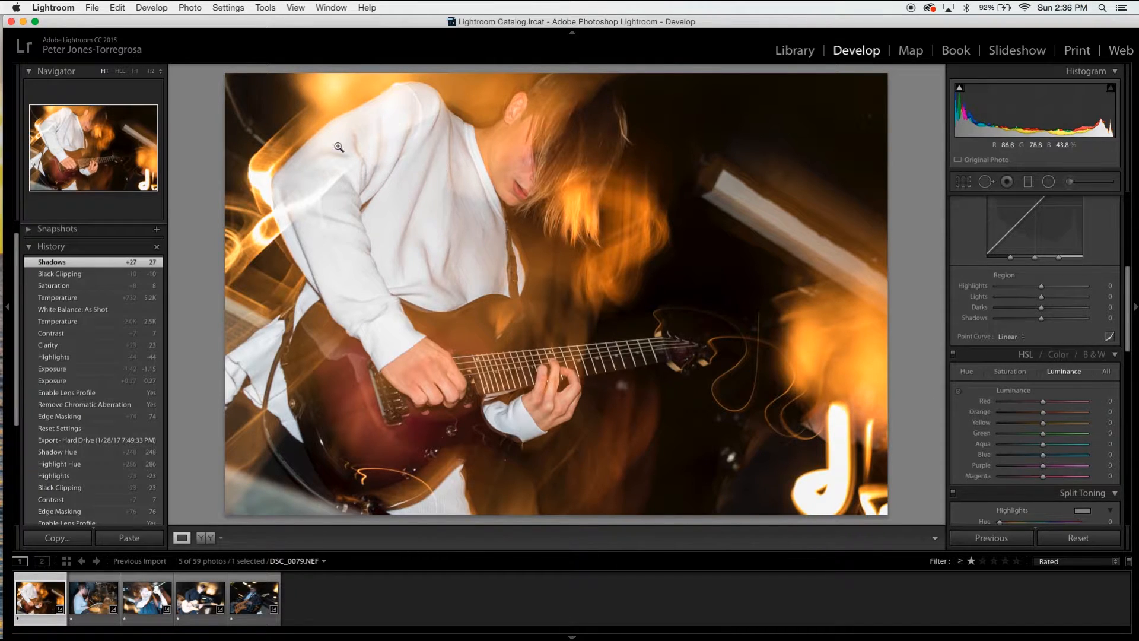
# Step: Shift the photo's HSL hues, setting red to -41, orange to -16 and yellow to -38
pyautogui.click(965, 371)
pyautogui.moveTo(1045, 407); pyautogui.dragTo(1024, 433)
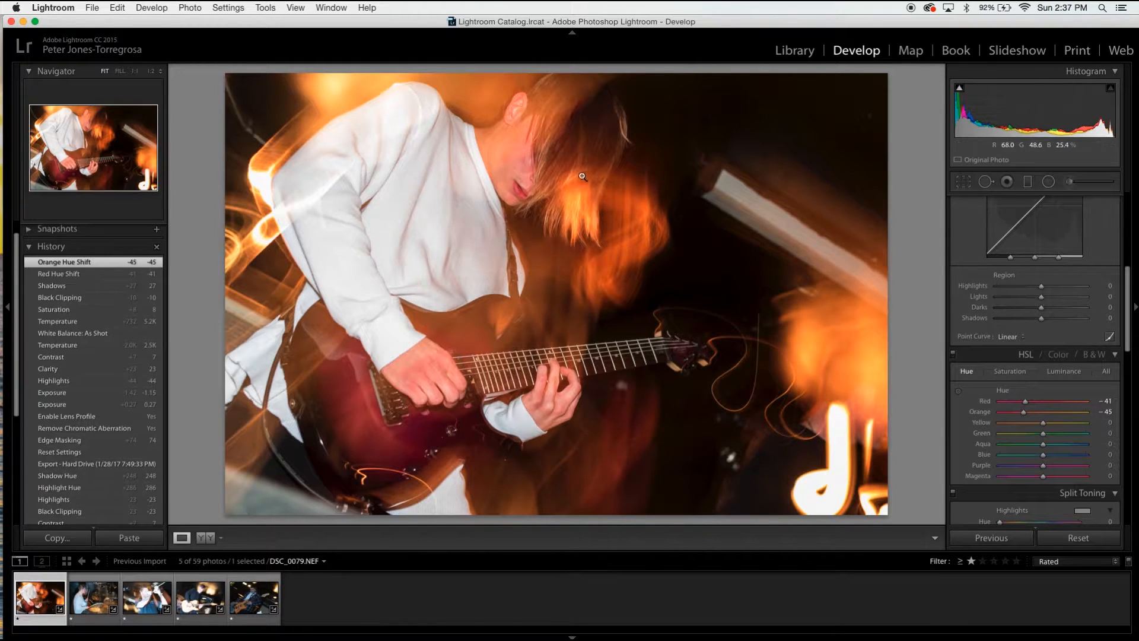
pyautogui.click(1032, 415)
pyautogui.moveTo(1036, 415); pyautogui.dragTo(1027, 442)
pyautogui.scroll(-5, 1039, 417)
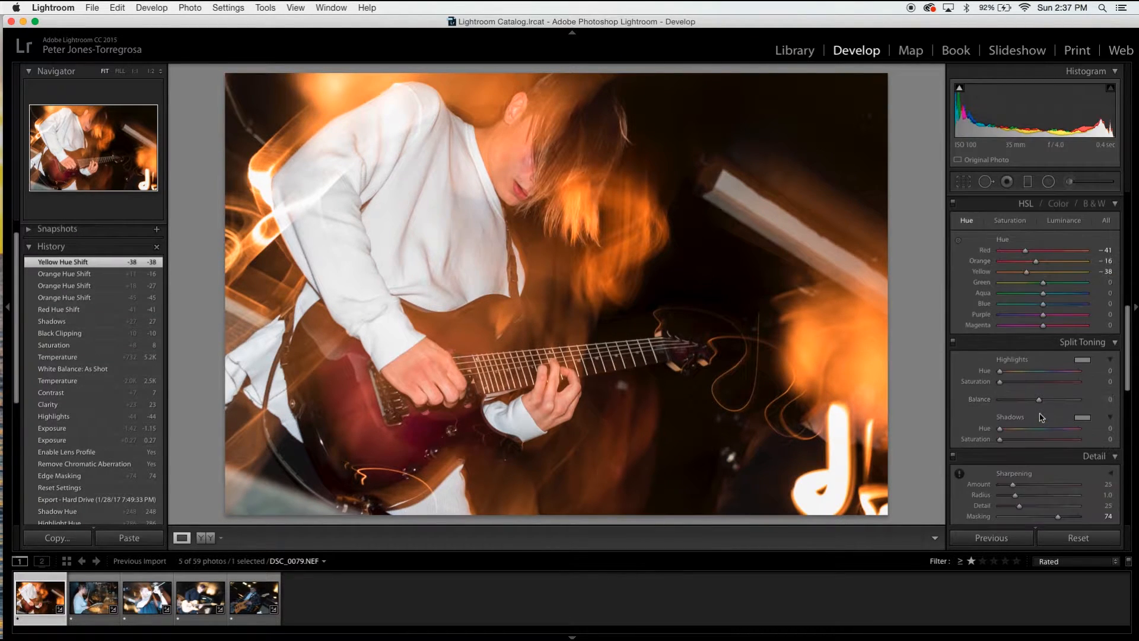
pyautogui.scroll(-10, 1039, 418)
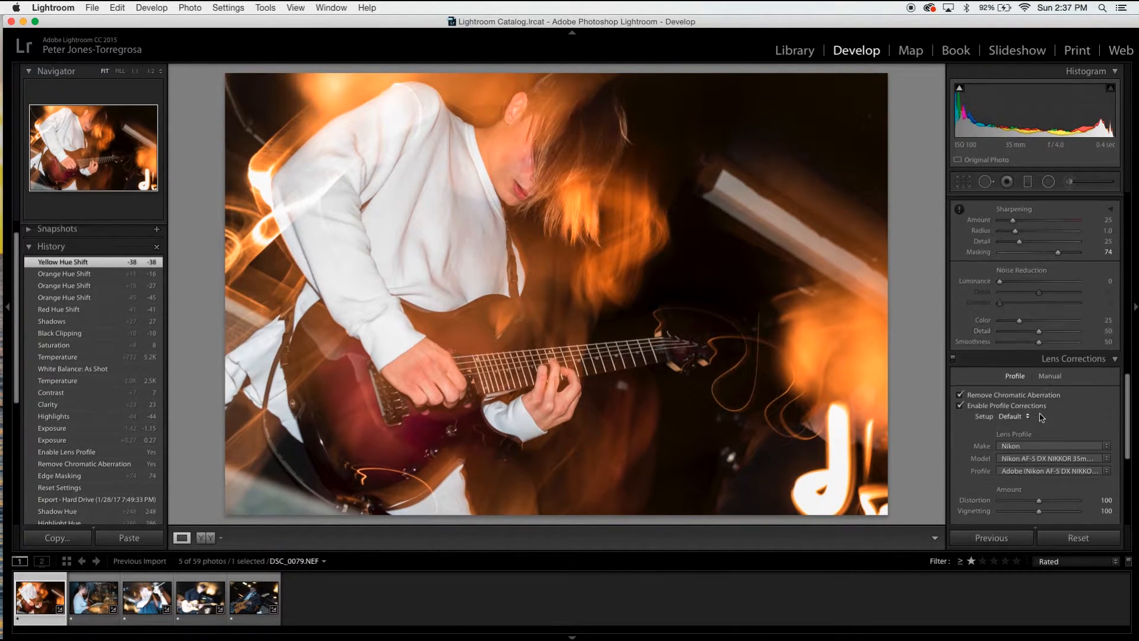
pyautogui.scroll(-3, 1042, 417)
pyautogui.scroll(20, 1029, 485)
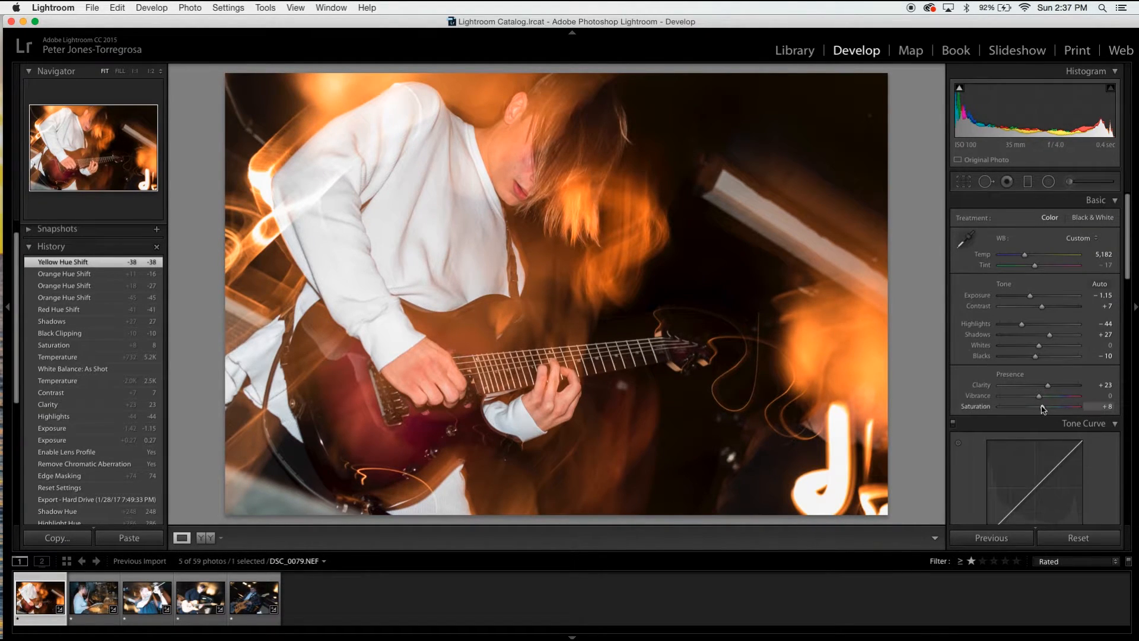
# Step: Crop the guitarist photo freehand, trimming a narrow strip off its right side through the bright light trail
pyautogui.click(964, 182)
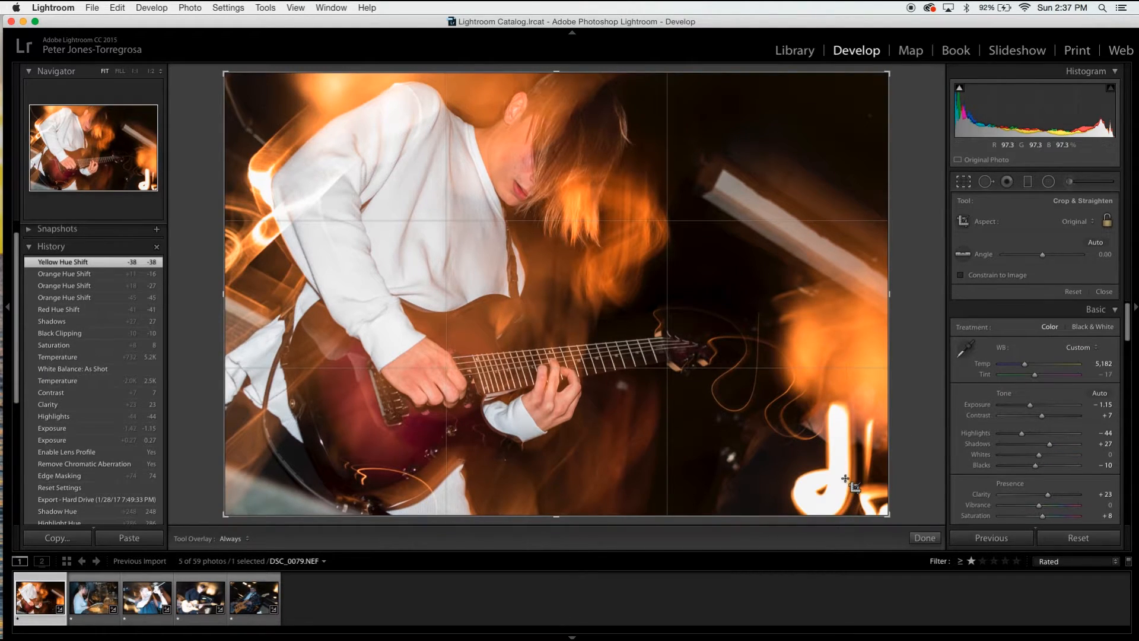
pyautogui.moveTo(886, 514); pyautogui.dragTo(859, 515)
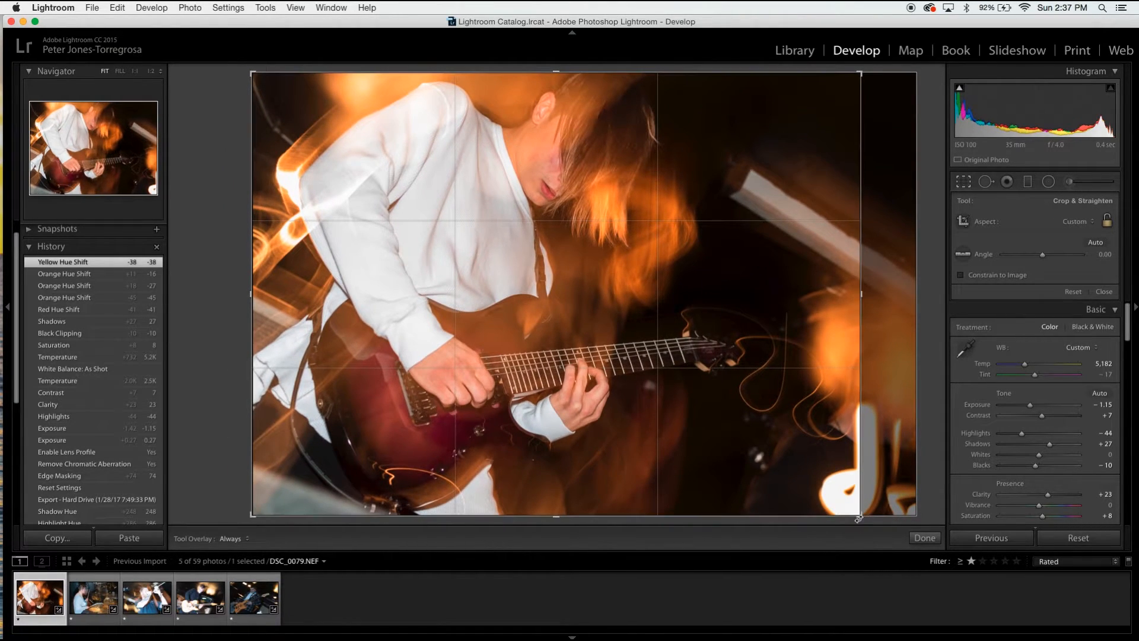
pyautogui.press('Return')
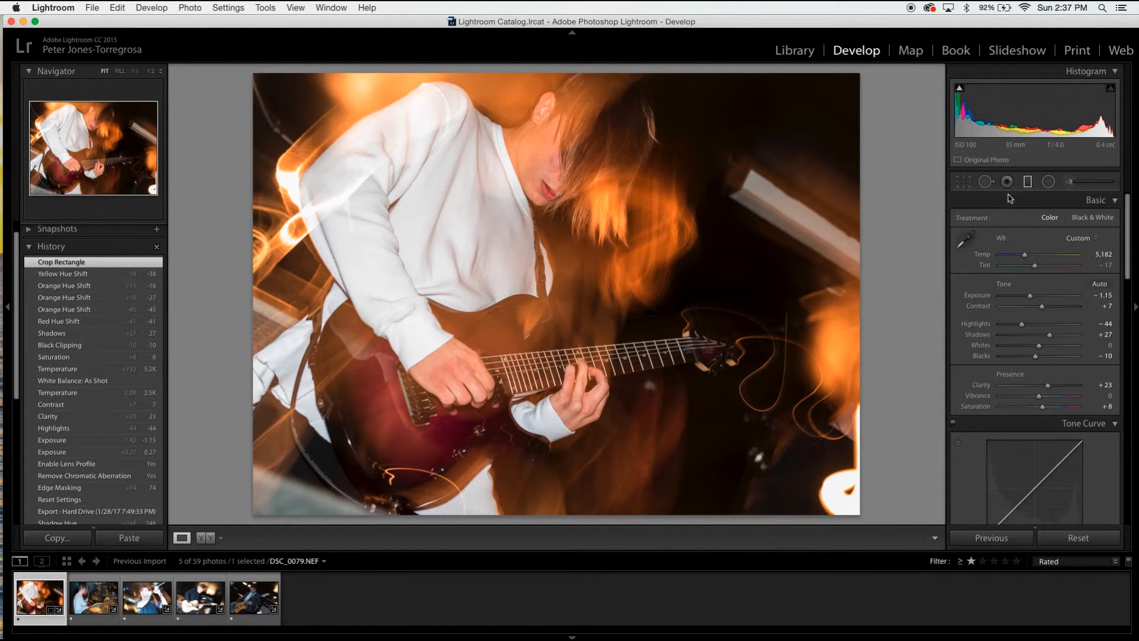
# Step: Add a vertical graduated filter over the right edge of the guitarist photo and set its exposure to -0.66
pyautogui.click(1026, 185)
pyautogui.moveTo(883, 338); pyautogui.dragTo(737, 333)
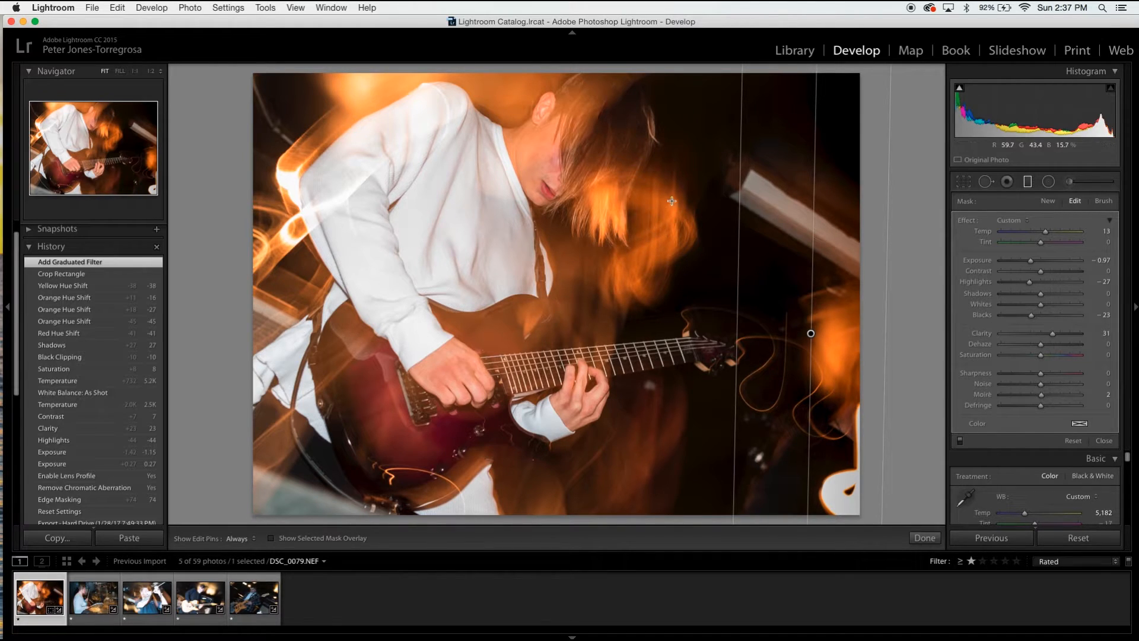
pyautogui.moveTo(1033, 261); pyautogui.dragTo(1094, 267)
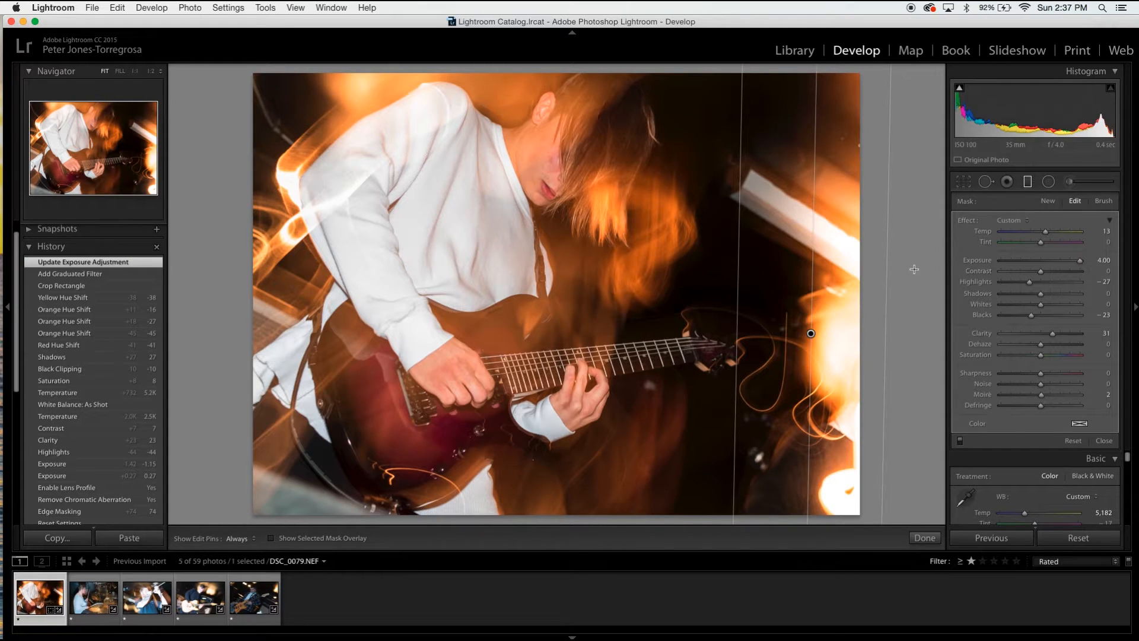
pyautogui.moveTo(1011, 264); pyautogui.dragTo(1035, 270)
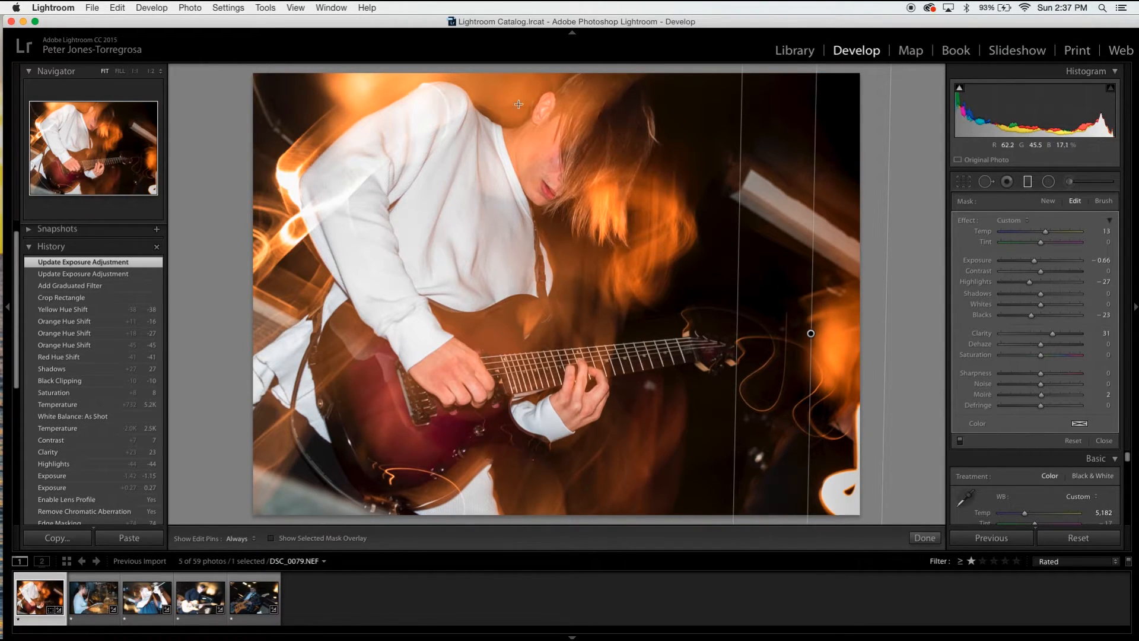
# Step: Set the graduated filter's clarity to -29, blacks to 0, whites to -29 and highlights to -46, and finish the filter
pyautogui.moveTo(1053, 333); pyautogui.dragTo(1025, 320)
pyautogui.doubleClick(1025, 319)
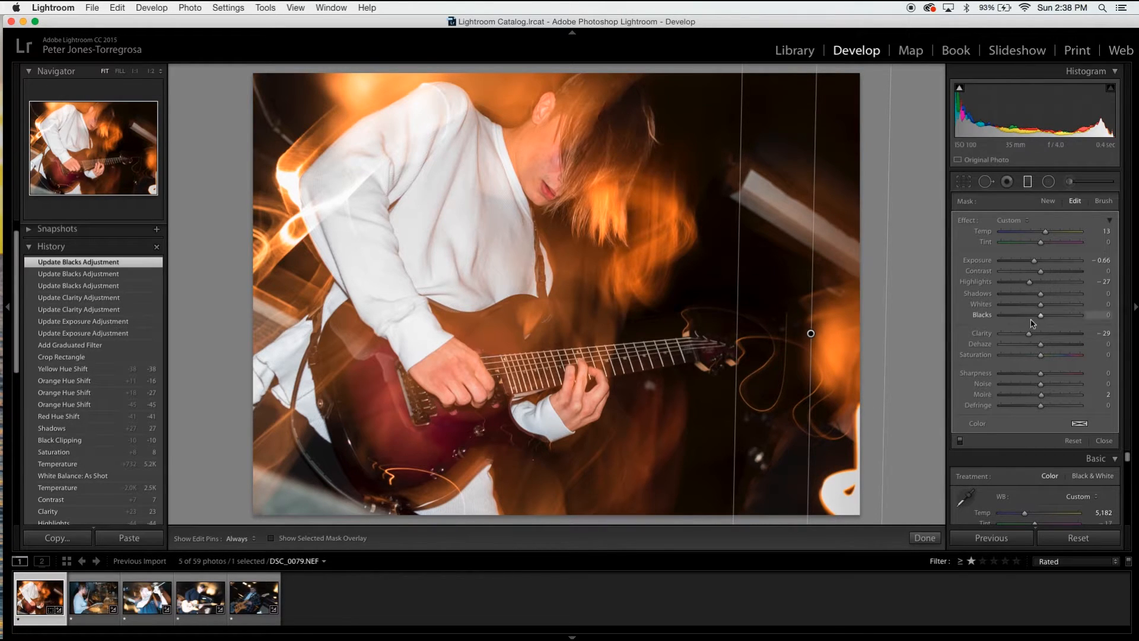
pyautogui.moveTo(1041, 305); pyautogui.dragTo(1022, 282)
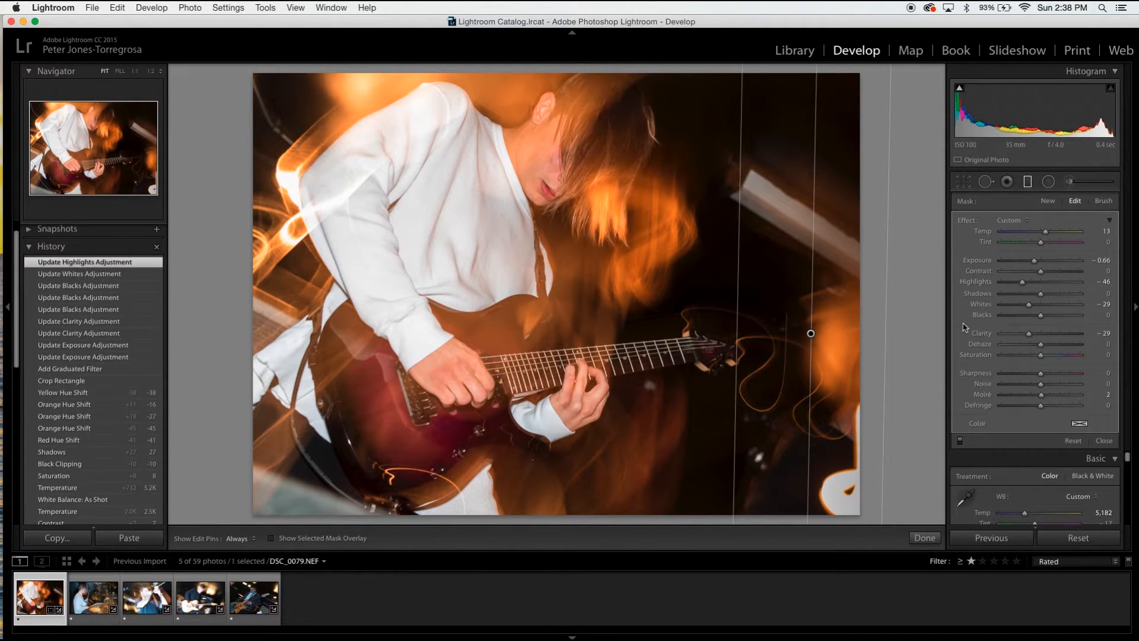
pyautogui.click(924, 538)
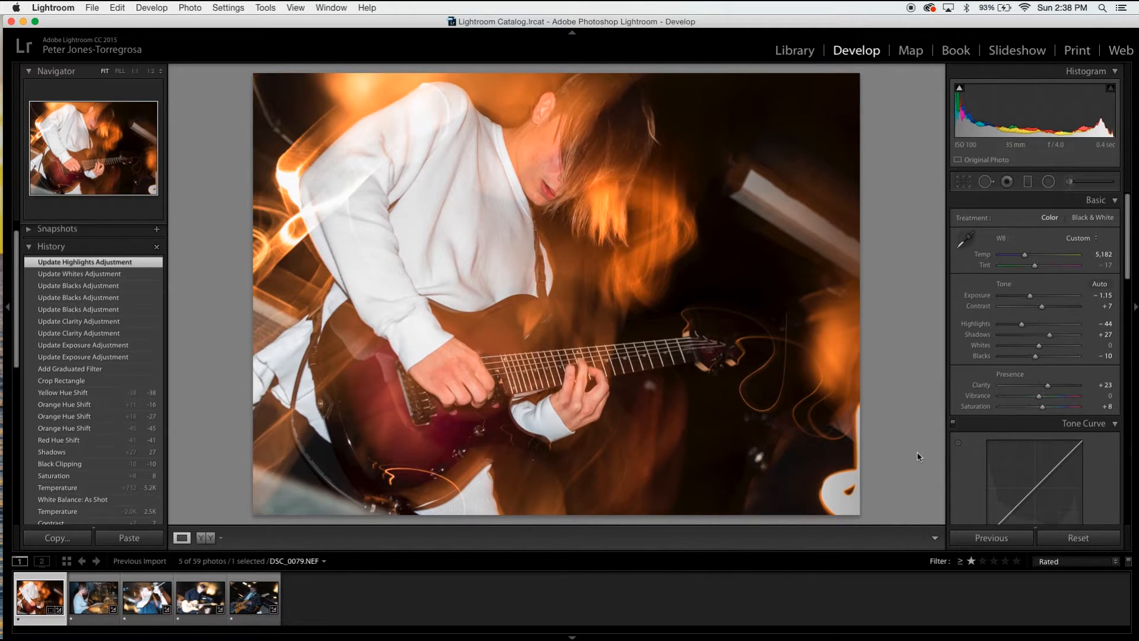
# Step: Compare the edited guitarist photo with its unedited version
pyautogui.press('\\')
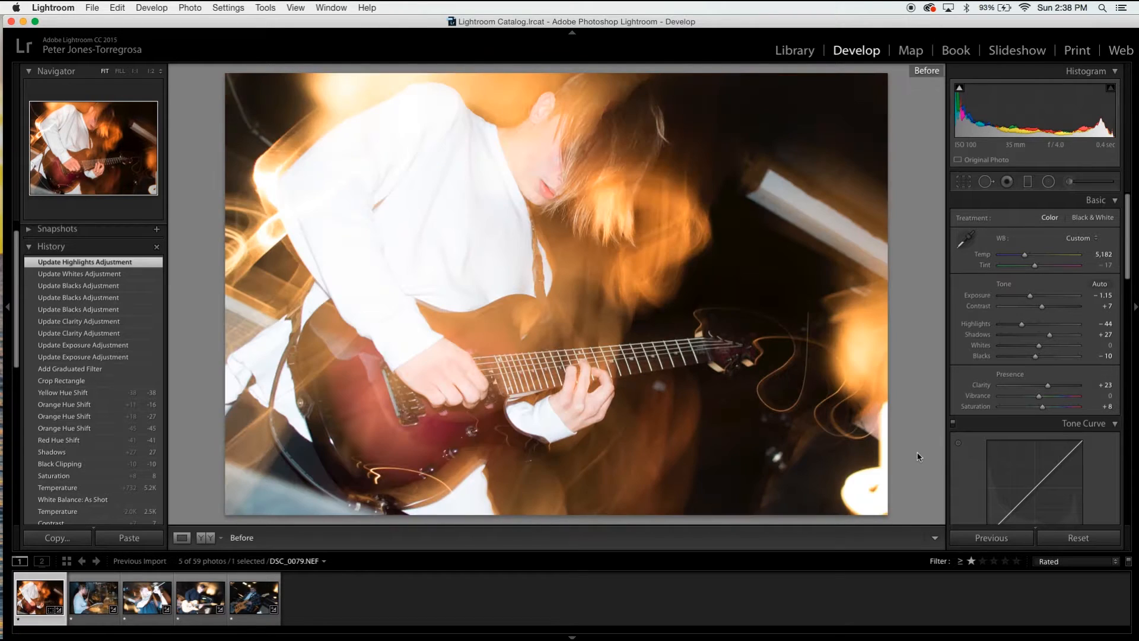
pyautogui.press('\\')
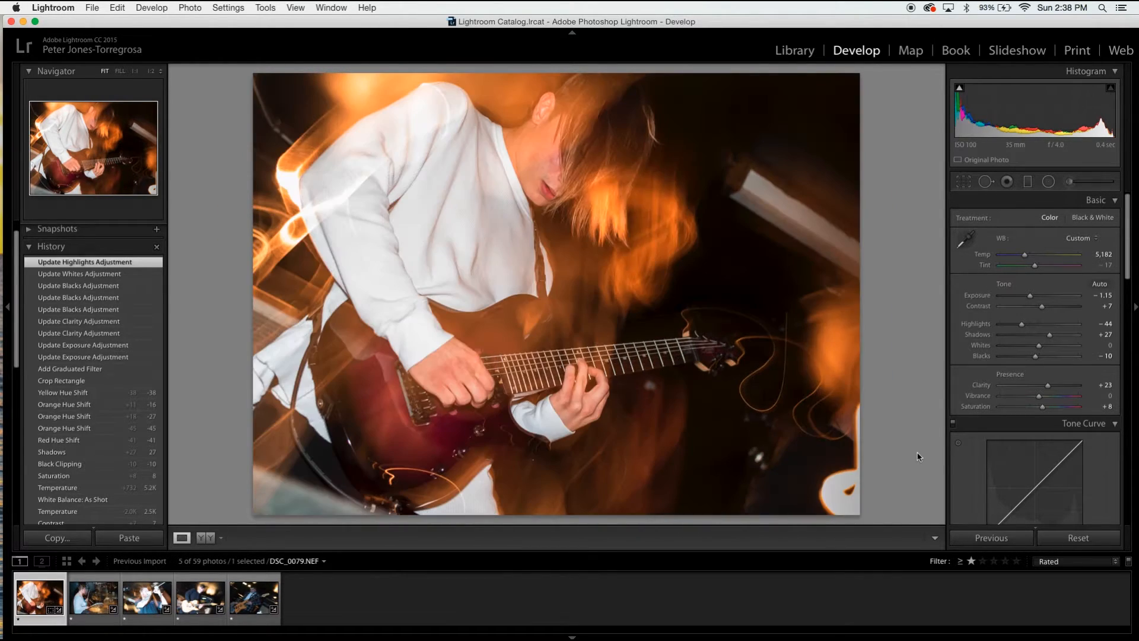
# Step: On the drummer photo DSC_0224.NEF, set highlights to -29, exposure to -0.20 and temperature to 4,239
pyautogui.press('Right')
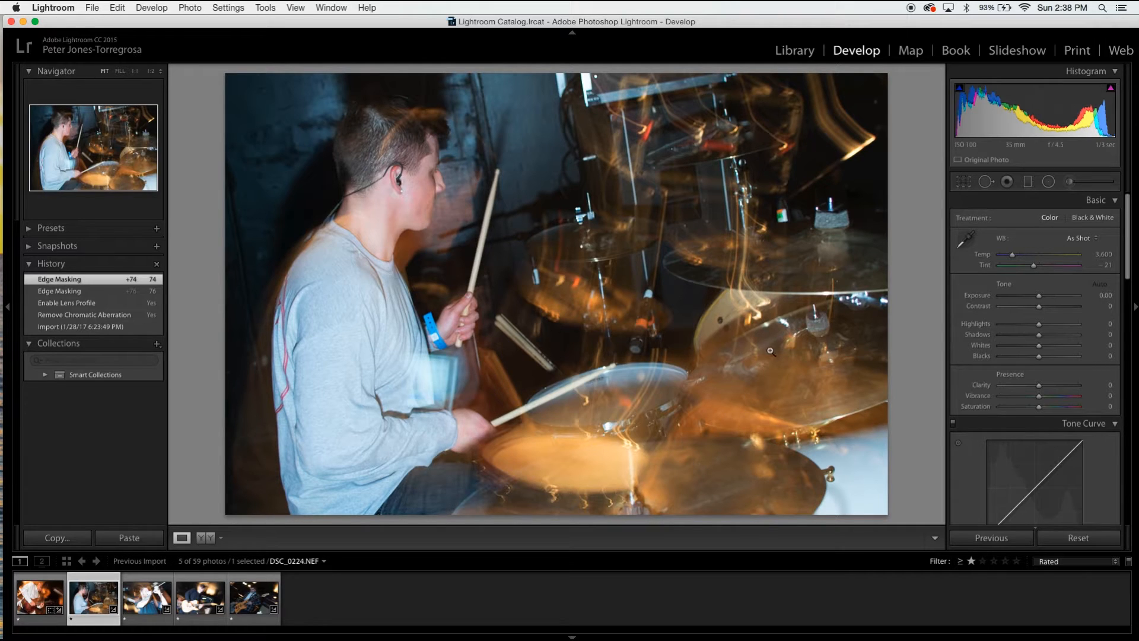
pyautogui.scroll(-15, 981, 350)
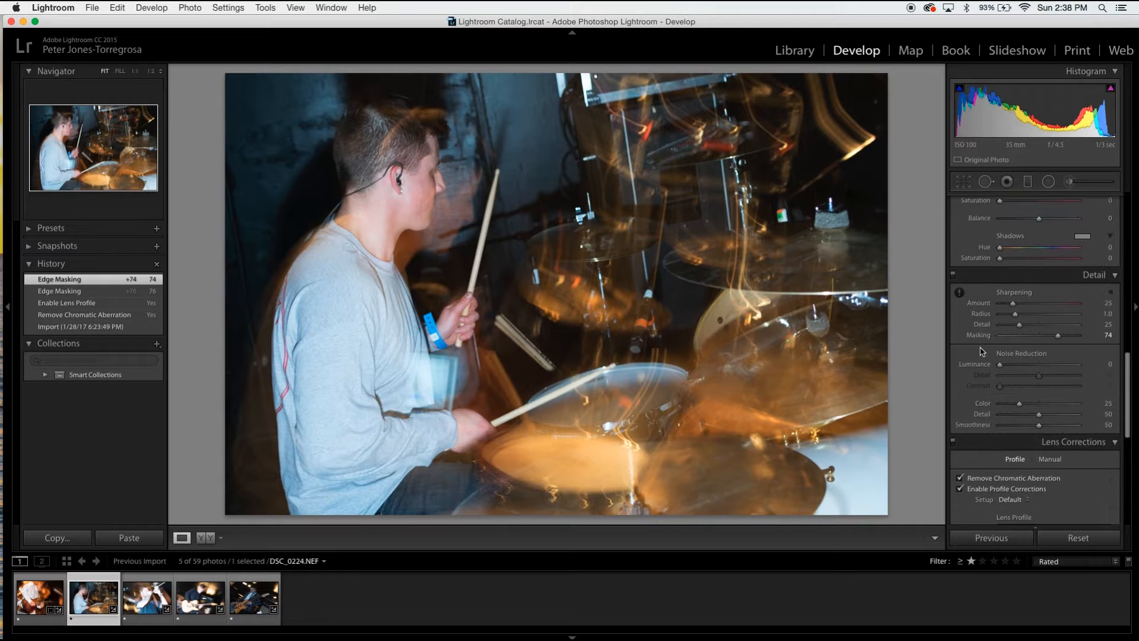
pyautogui.scroll(-5, 1063, 341)
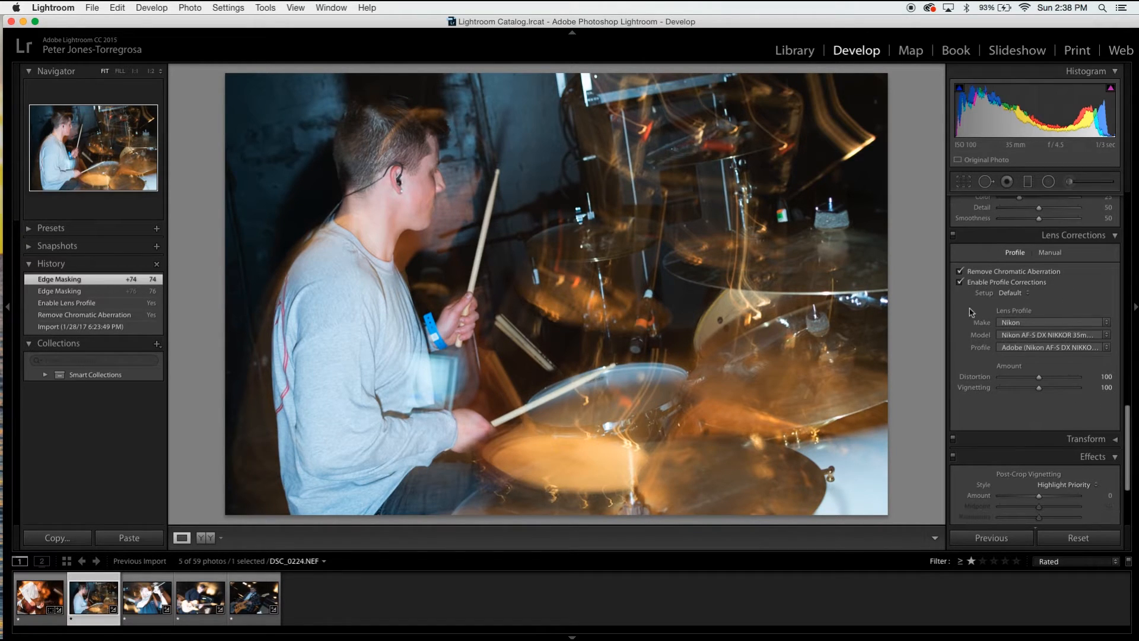
pyautogui.scroll(9, 980, 324)
pyautogui.scroll(6, 979, 325)
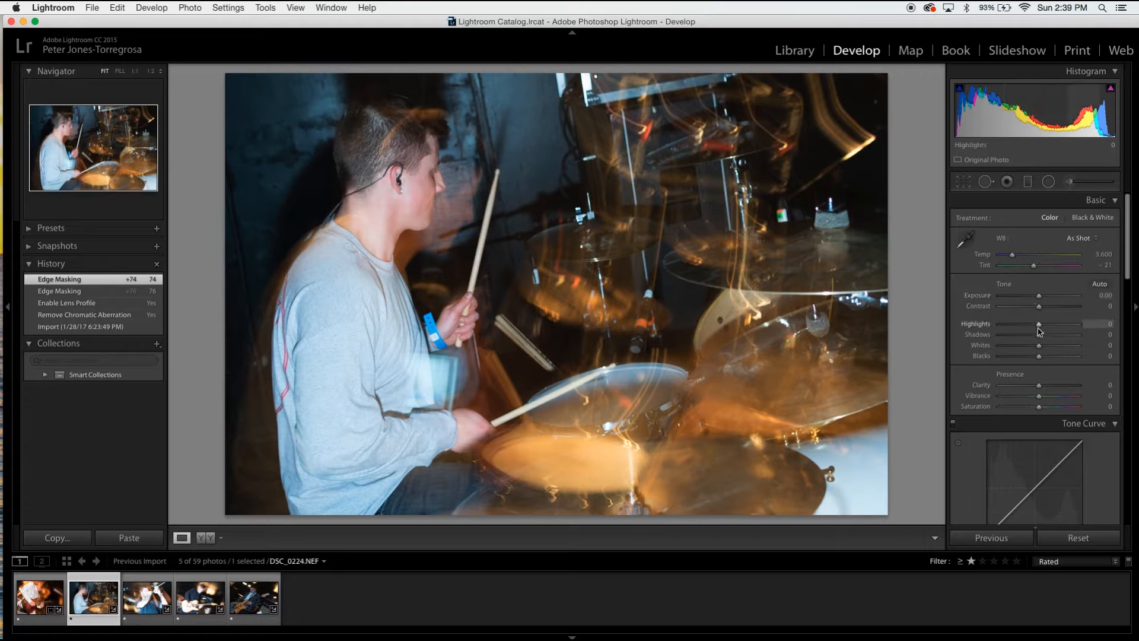
pyautogui.moveTo(1040, 328); pyautogui.dragTo(1038, 295)
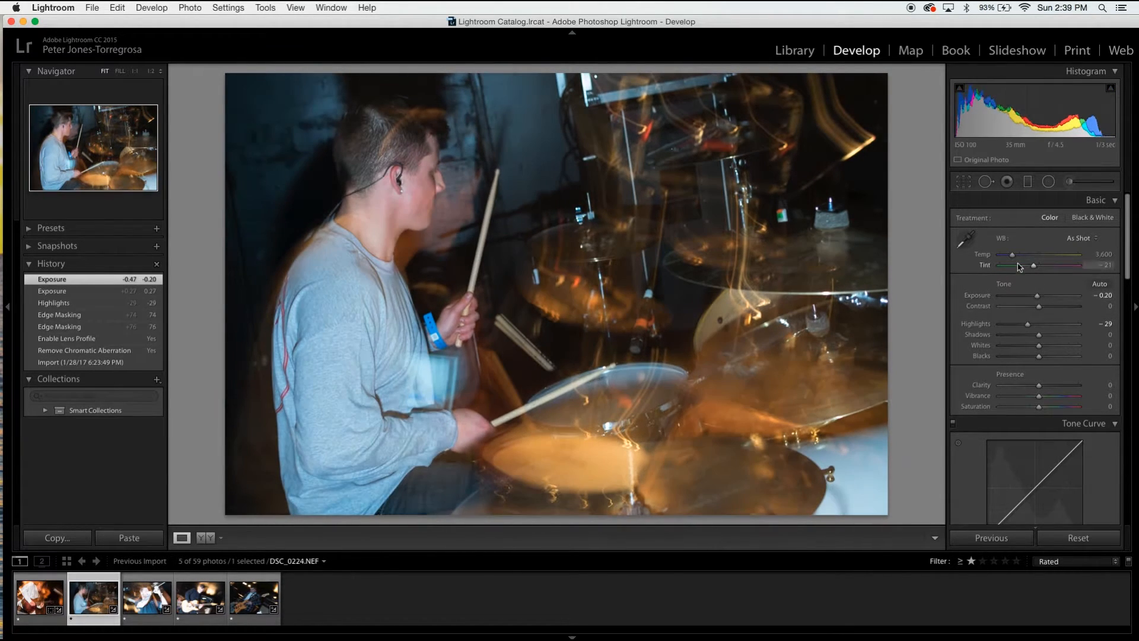
pyautogui.moveTo(1012, 254); pyautogui.dragTo(1018, 255)
# Step: Set the drummer photo's clarity to +24, blacks to -7, shadows to -10, contrast to +10 and saturation to +5
pyautogui.moveTo(1042, 386); pyautogui.dragTo(1036, 334)
pyautogui.moveTo(1039, 306); pyautogui.dragTo(1042, 309)
pyautogui.moveTo(1041, 308)
pyautogui.mouseDown()
pyautogui.moveTo(1031, 300)
pyautogui.moveTo(1066, 303)
pyautogui.moveTo(1034, 301)
pyautogui.mouseUp()
# Step: Try HSL hue shifts of red -23 and orange -9 on the drummer photo, and reset both to 0
pyautogui.scroll(-3, 1039, 355)
pyautogui.scroll(-2, 1038, 367)
pyautogui.scroll(-5, 1038, 367)
pyautogui.moveTo(1042, 312); pyautogui.dragTo(1039, 314)
pyautogui.click(1100, 302)
pyautogui.write('0')
pyautogui.press('Tab')
pyautogui.write('0')
pyautogui.press('Tab')
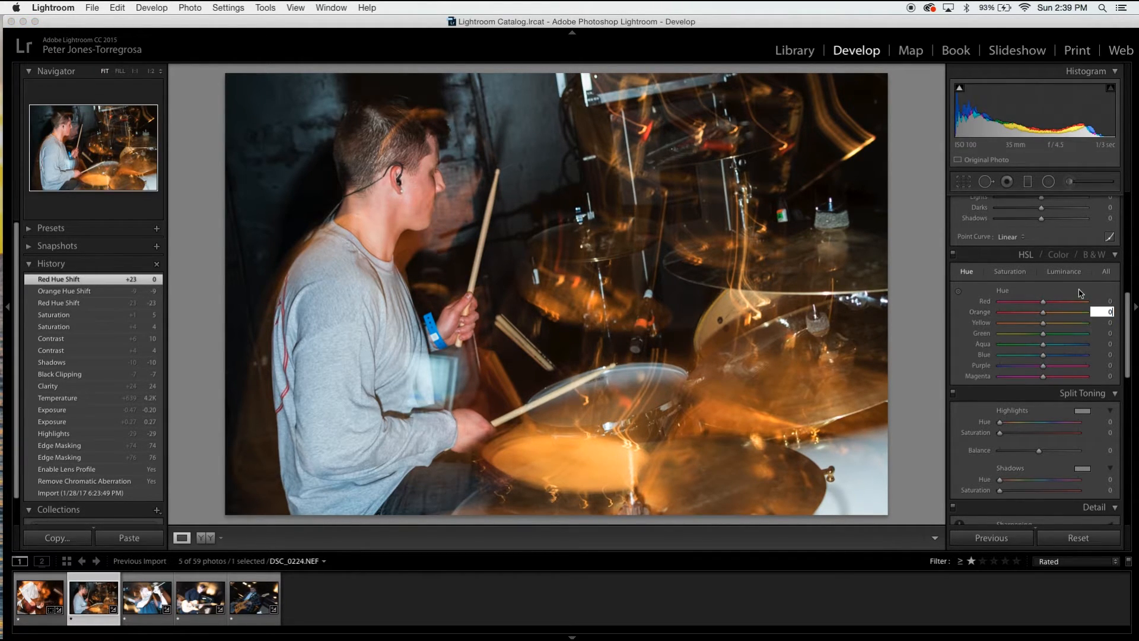
# Step: Review the drummer photo's basic adjustments, tone curve, HSL, split toning and sharpening settings
pyautogui.scroll(-3, 1080, 297)
pyautogui.scroll(8, 1082, 293)
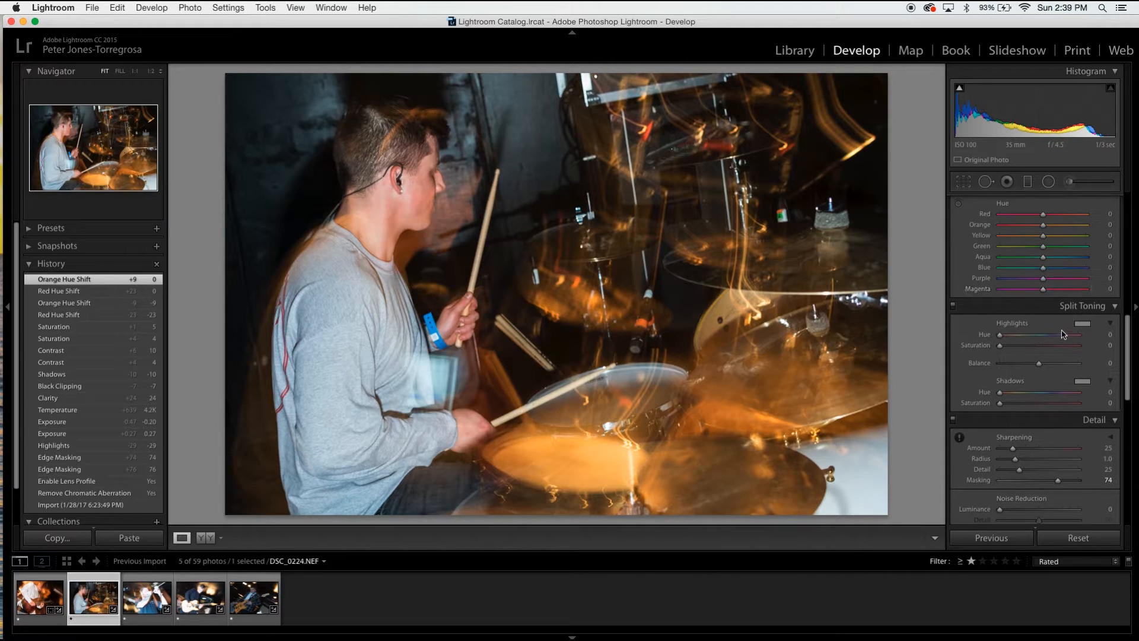
pyautogui.scroll(2, 1064, 332)
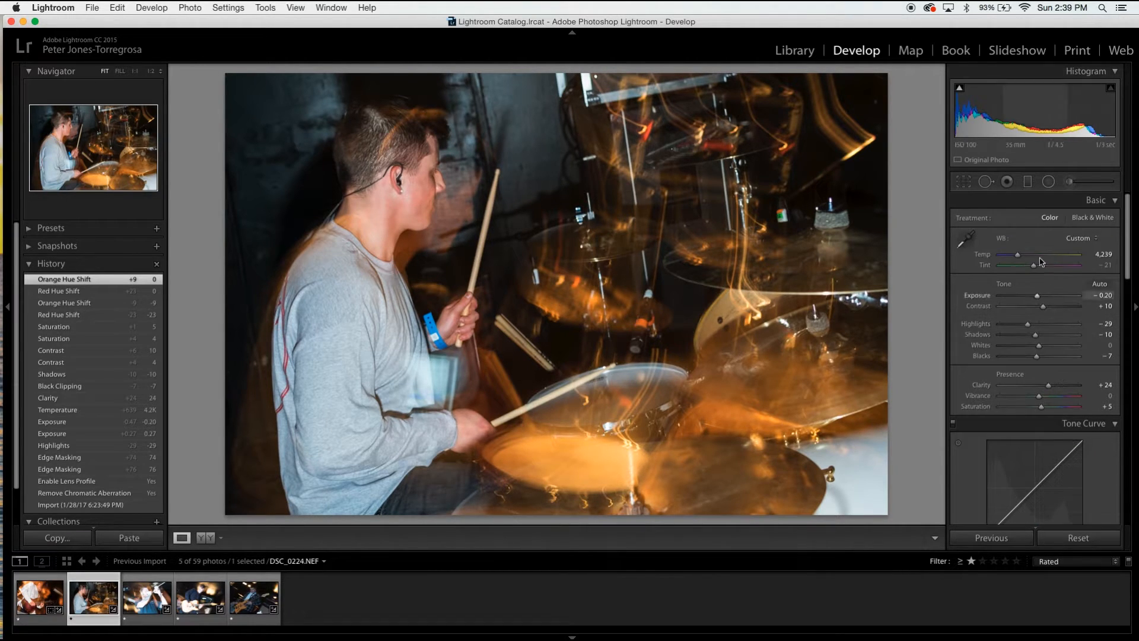
pyautogui.scroll(-10, 1055, 334)
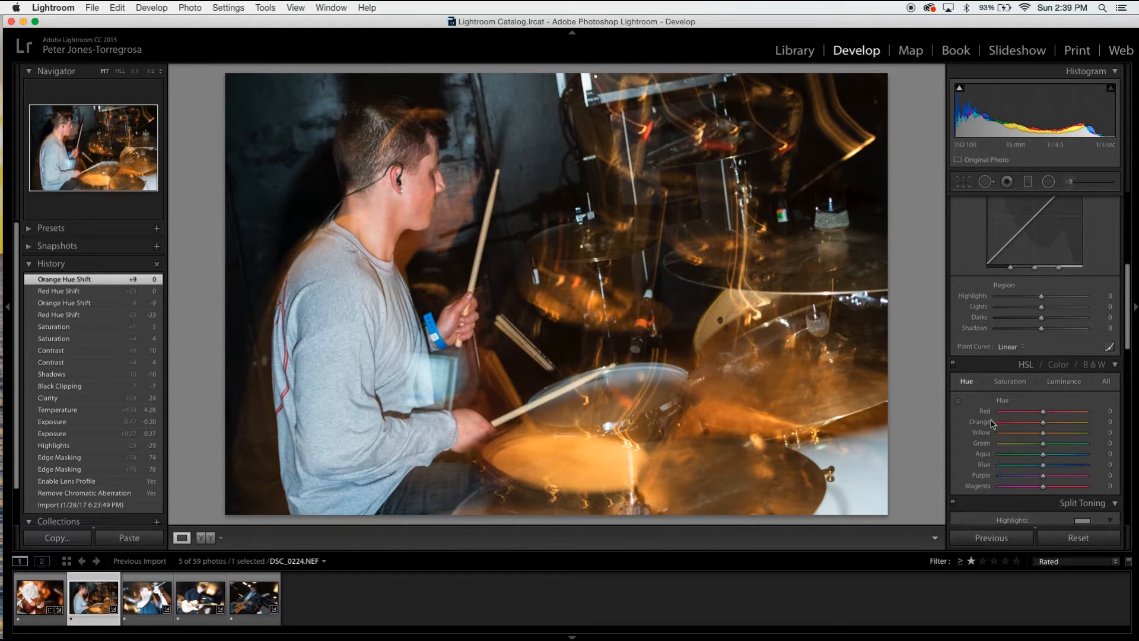
pyautogui.scroll(5, 1067, 438)
pyautogui.scroll(2, 1067, 437)
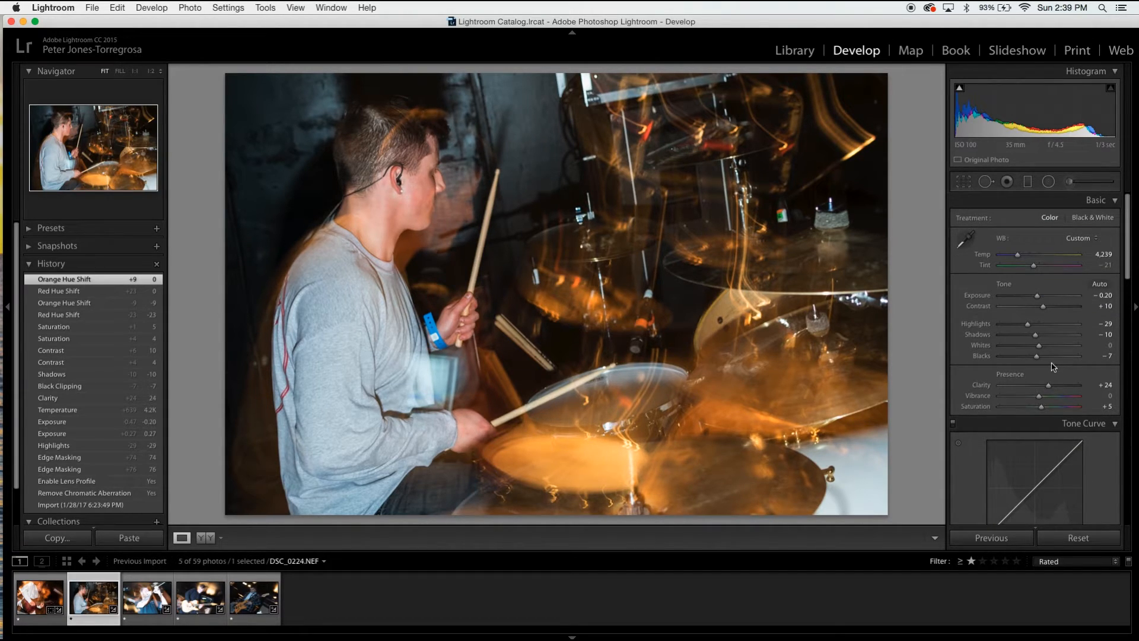
pyautogui.scroll(-7, 1049, 362)
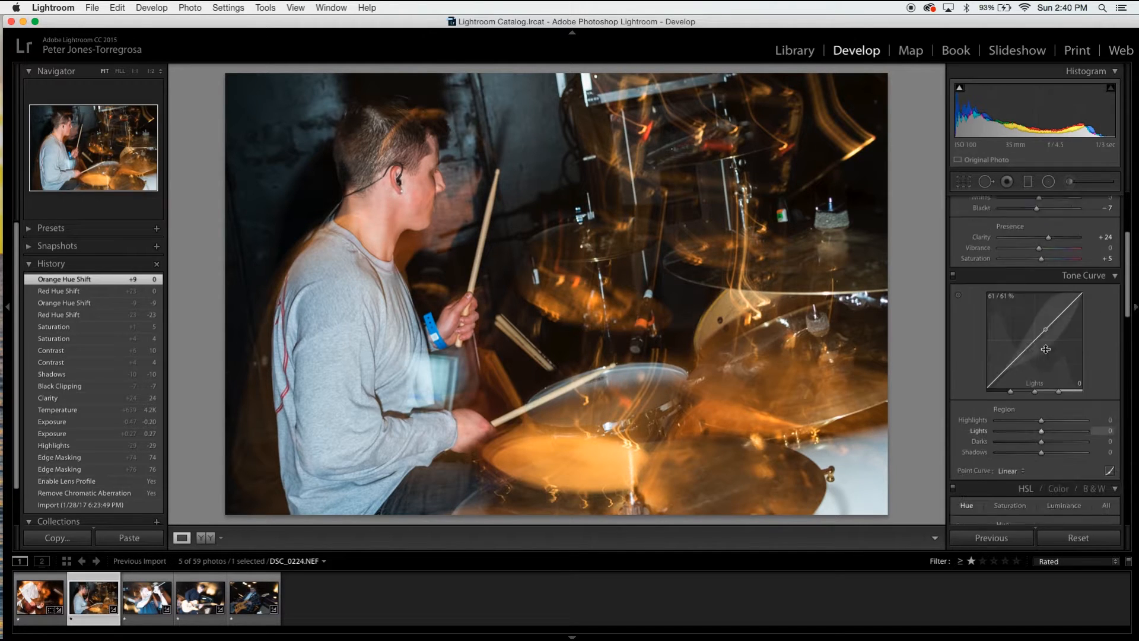
pyautogui.scroll(7, 1047, 353)
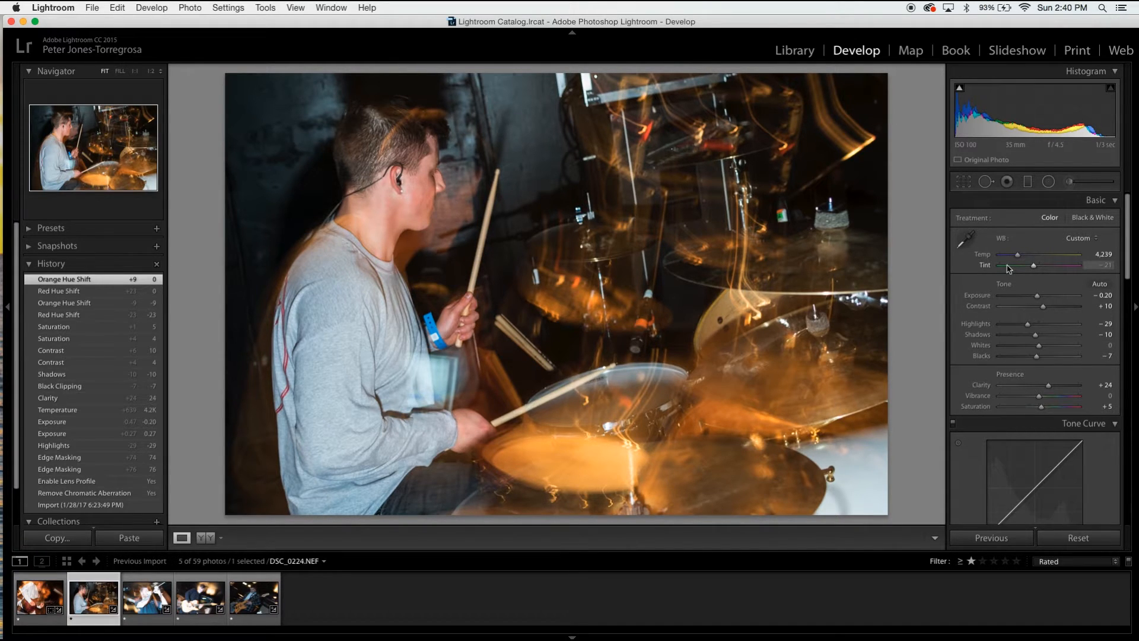
# Step: On the vocalist photo DSC_0239.NEF, set exposure to -1.30, highlights to -45, clarity to +5 and temperature to 3,557
pyautogui.press('Right')
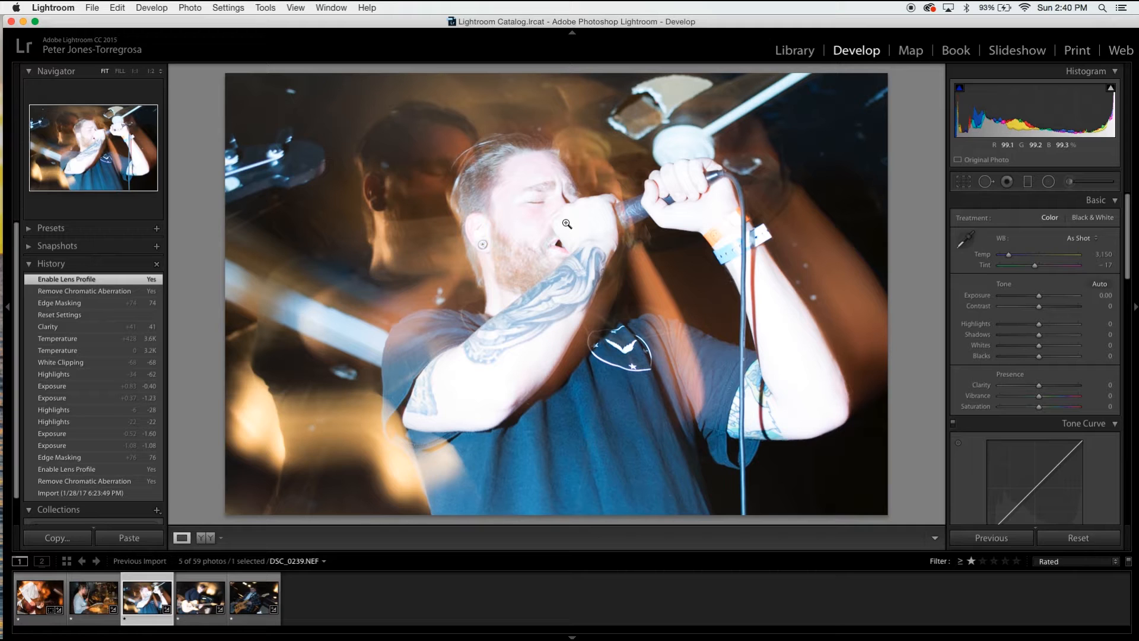
pyautogui.moveTo(1040, 298); pyautogui.dragTo(1022, 324)
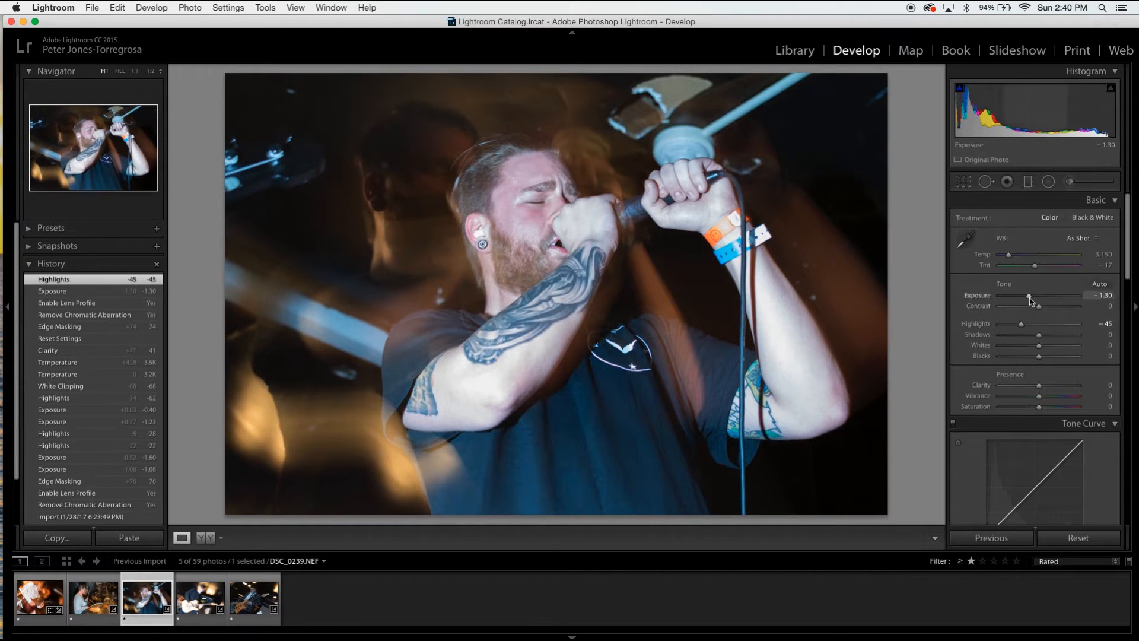
pyautogui.moveTo(1039, 385)
pyautogui.mouseDown()
pyautogui.moveTo(1053, 386)
pyautogui.moveTo(1041, 389)
pyautogui.mouseUp()
pyautogui.moveTo(1009, 255); pyautogui.dragTo(1012, 256)
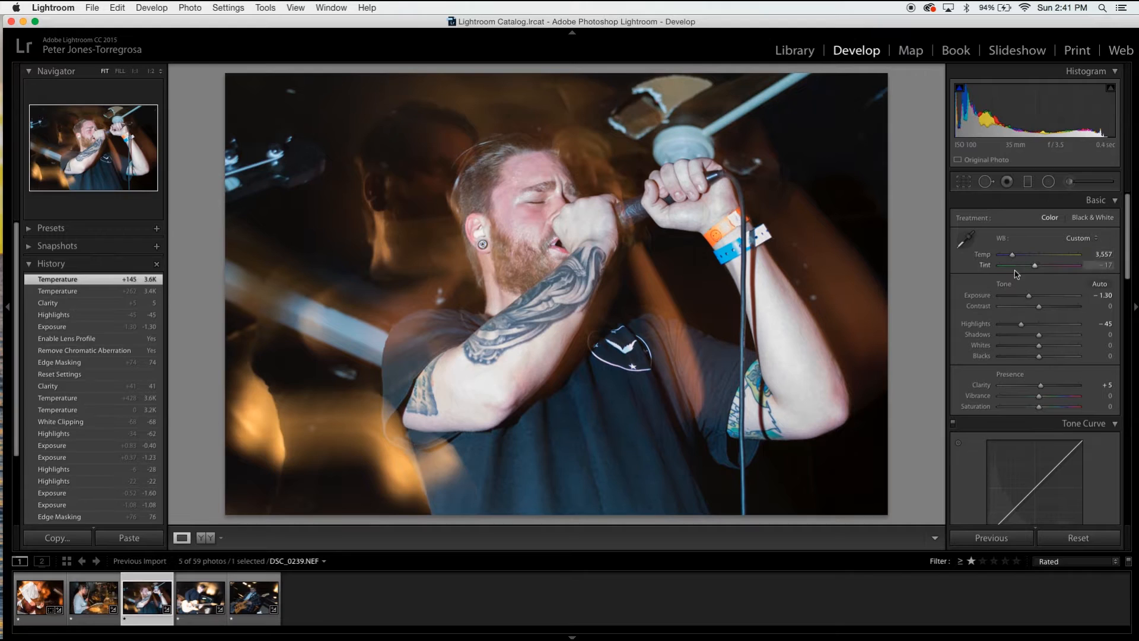
# Step: Set saturation to +7, contrast +8, shadows -5 and blacks -19, with HSL red hue -21, red saturation -23 and orange saturation +10
pyautogui.moveTo(1039, 407); pyautogui.dragTo(1042, 407)
pyautogui.moveTo(1039, 356); pyautogui.dragTo(1035, 356)
pyautogui.scroll(-3, 1050, 337)
pyautogui.moveTo(1039, 306); pyautogui.dragTo(1031, 358)
pyautogui.scroll(-5, 1051, 336)
pyautogui.click(1023, 300)
pyautogui.scroll(8, 1050, 341)
pyautogui.scroll(-5, 1044, 380)
pyautogui.scroll(5, 1047, 391)
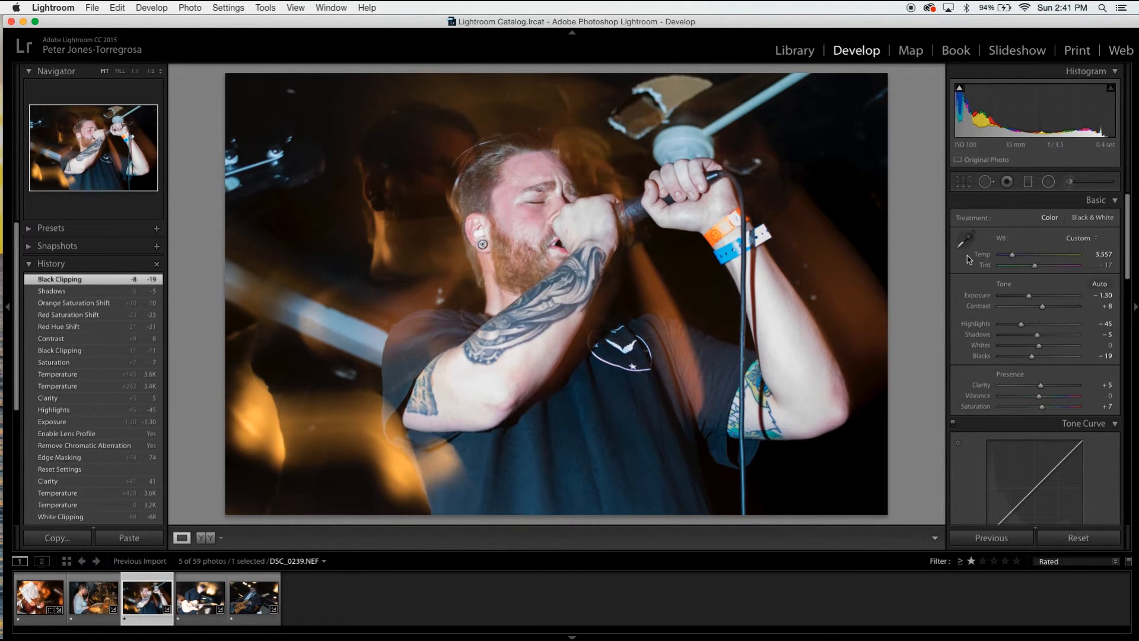
# Step: Compare the edited vocalist photo with its unedited version
pyautogui.press('\\')
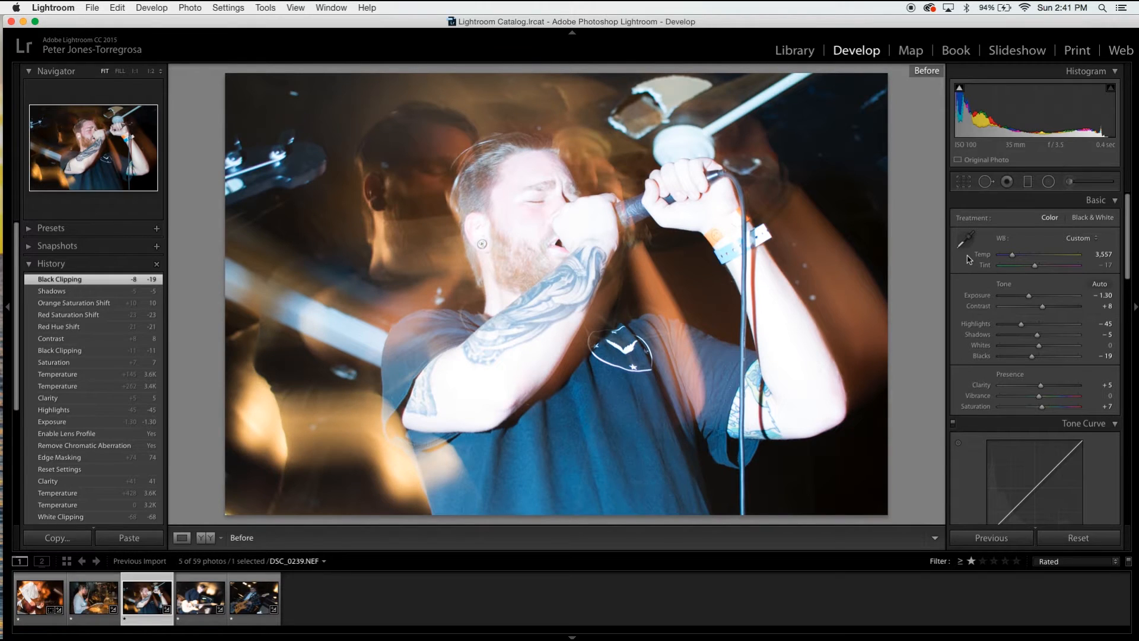
pyautogui.press('\\')
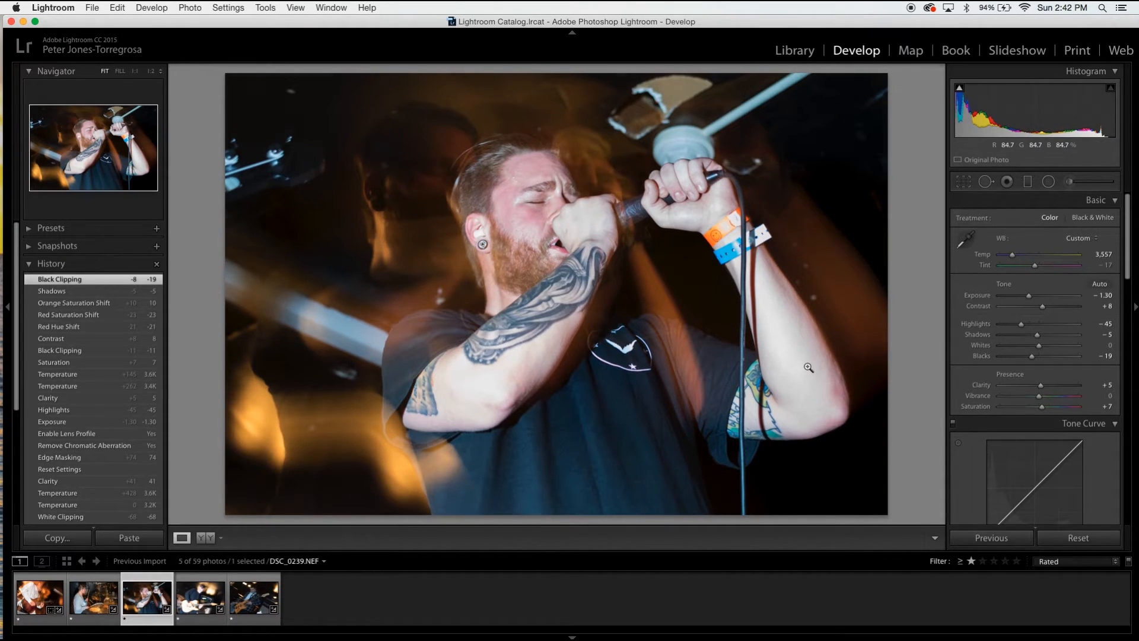
pyautogui.press('\\')
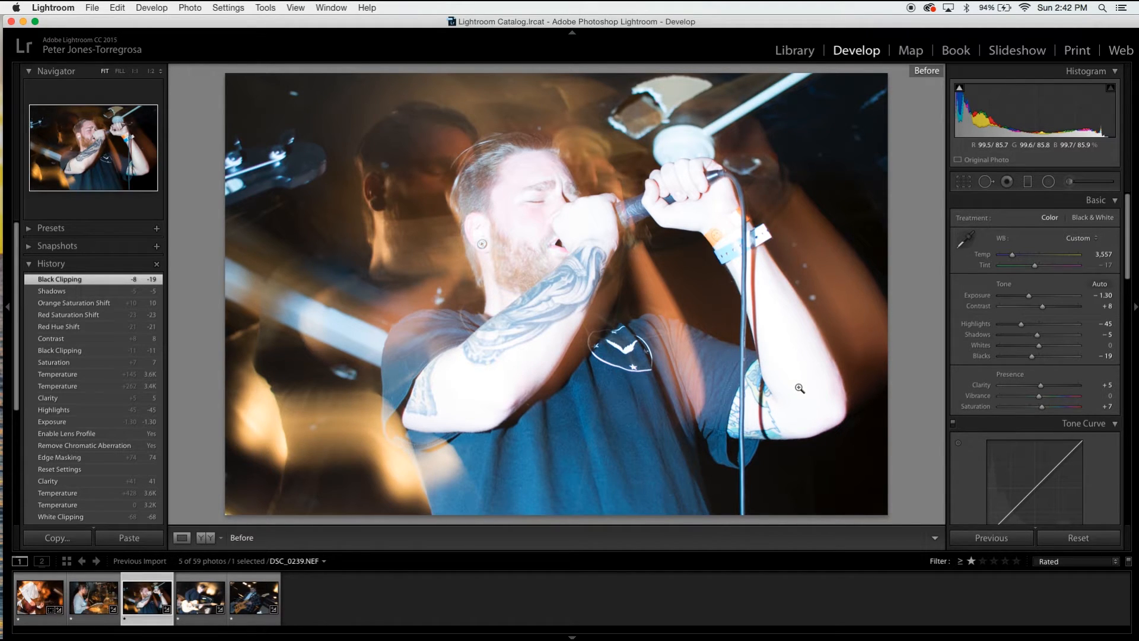
pyautogui.press('\\')
# Step: On the photo of the pale-guitar player, DSC_0241.NEF, set exposure to -1.35 and highlights to -41
pyautogui.scroll(-3, 1076, 368)
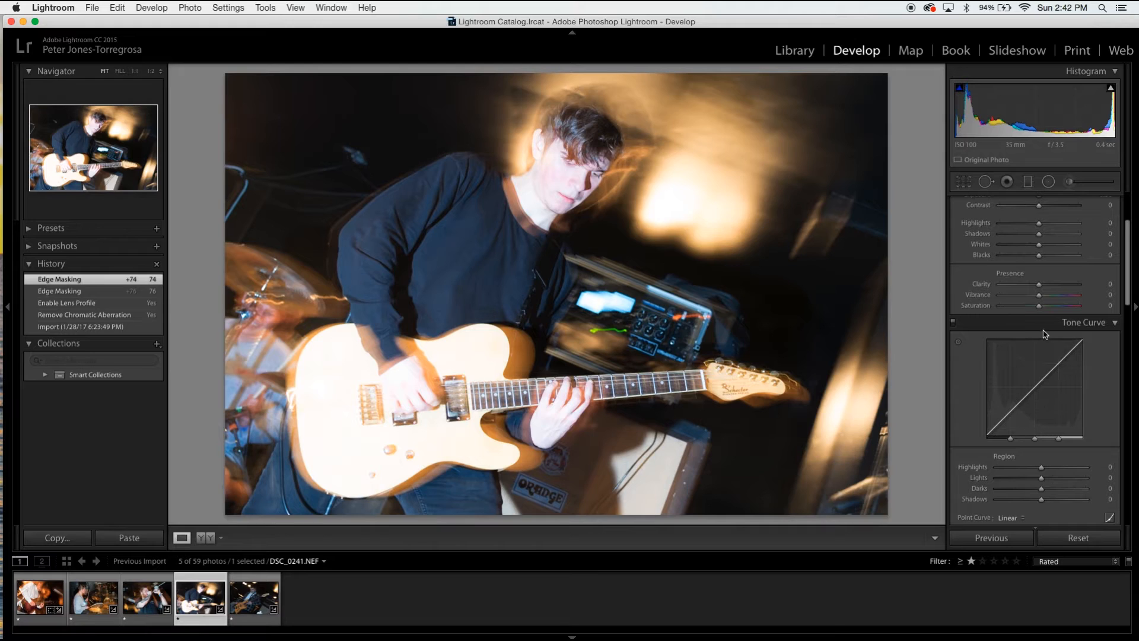
pyautogui.scroll(3, 1047, 337)
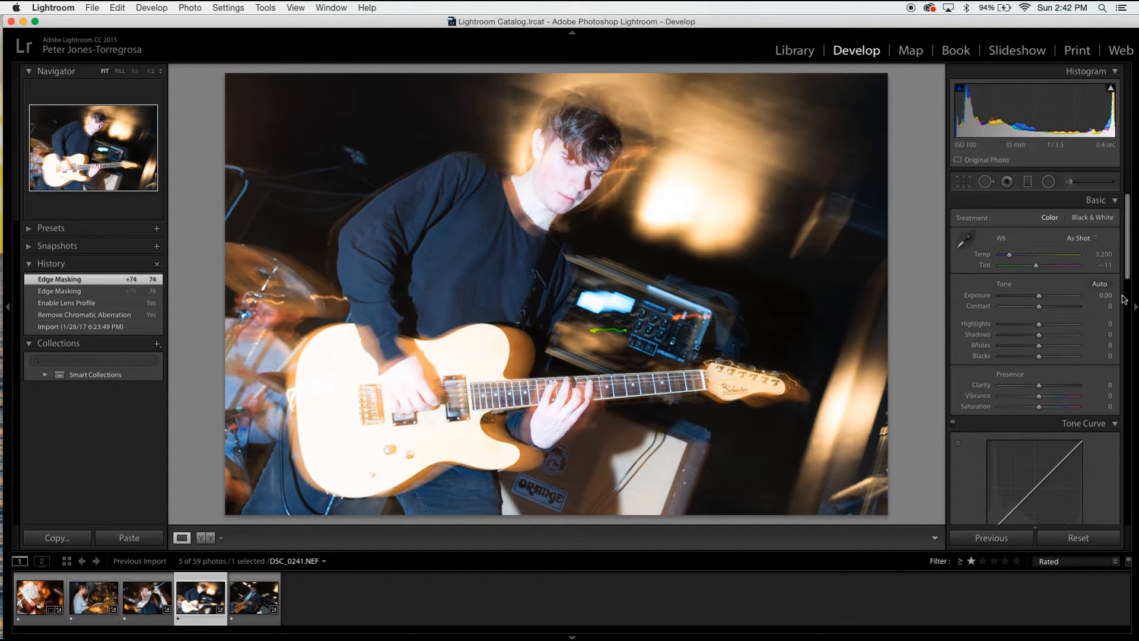
pyautogui.moveTo(1039, 299); pyautogui.dragTo(1023, 303)
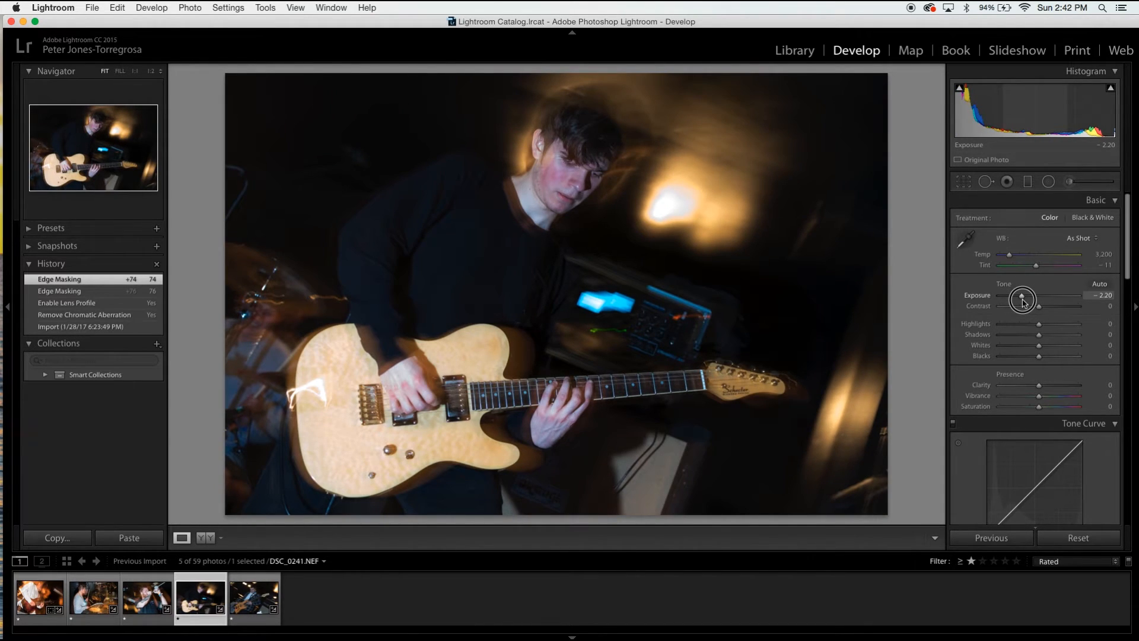
pyautogui.moveTo(1024, 302); pyautogui.dragTo(1030, 303)
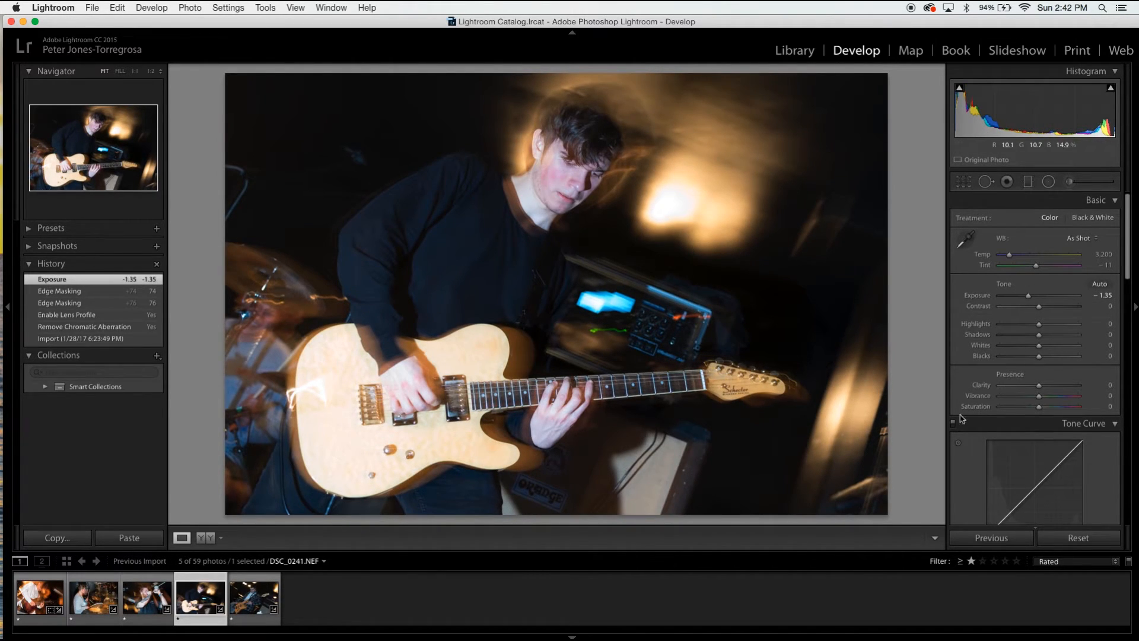
pyautogui.moveTo(1031, 325); pyautogui.dragTo(1023, 325)
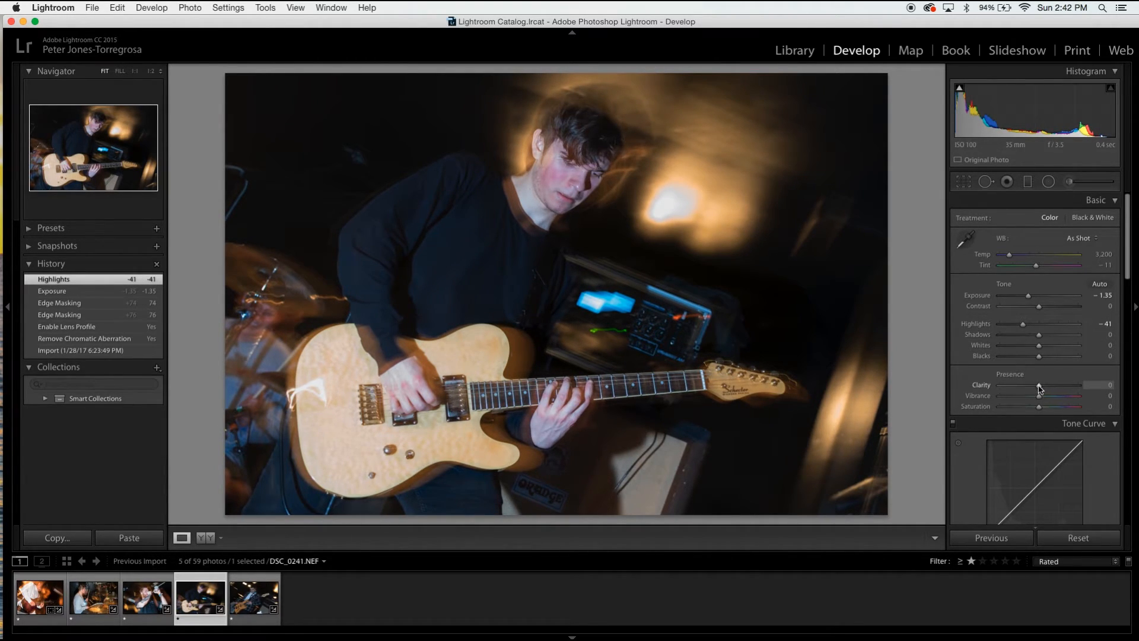
# Step: On the pale-guitar player's photo, set clarity to +35, temperature to 3,970, blacks to -10 and contrast to +10
pyautogui.moveTo(1039, 388); pyautogui.dragTo(1053, 388)
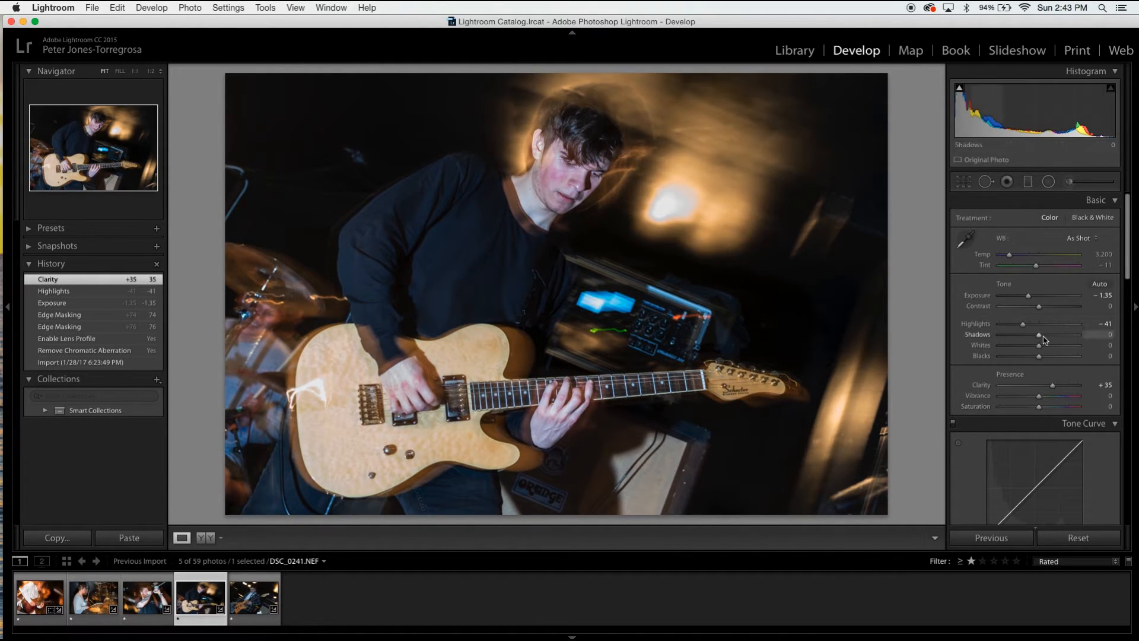
pyautogui.moveTo(1011, 256); pyautogui.dragTo(1018, 267)
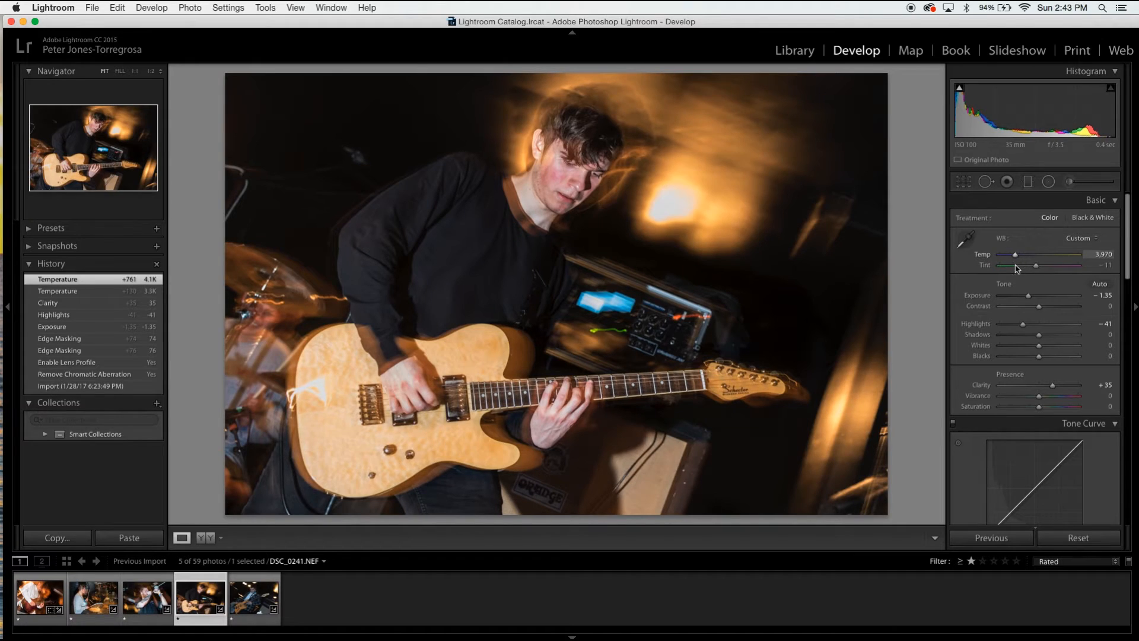
pyautogui.moveTo(1039, 356); pyautogui.dragTo(1036, 357)
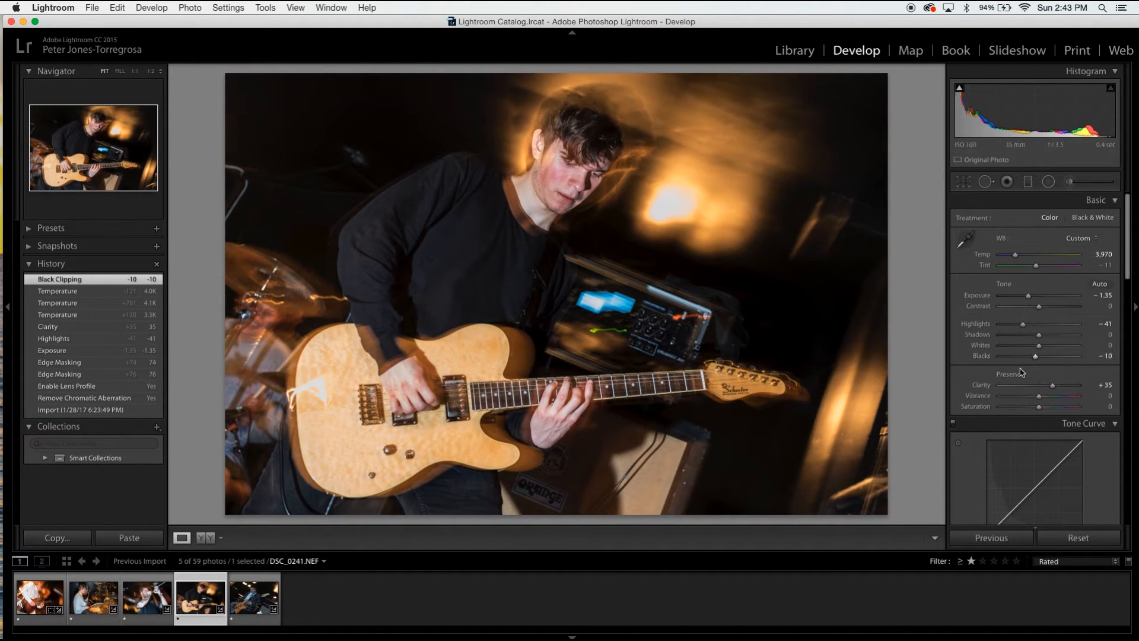
pyautogui.moveTo(1040, 306); pyautogui.dragTo(1043, 306)
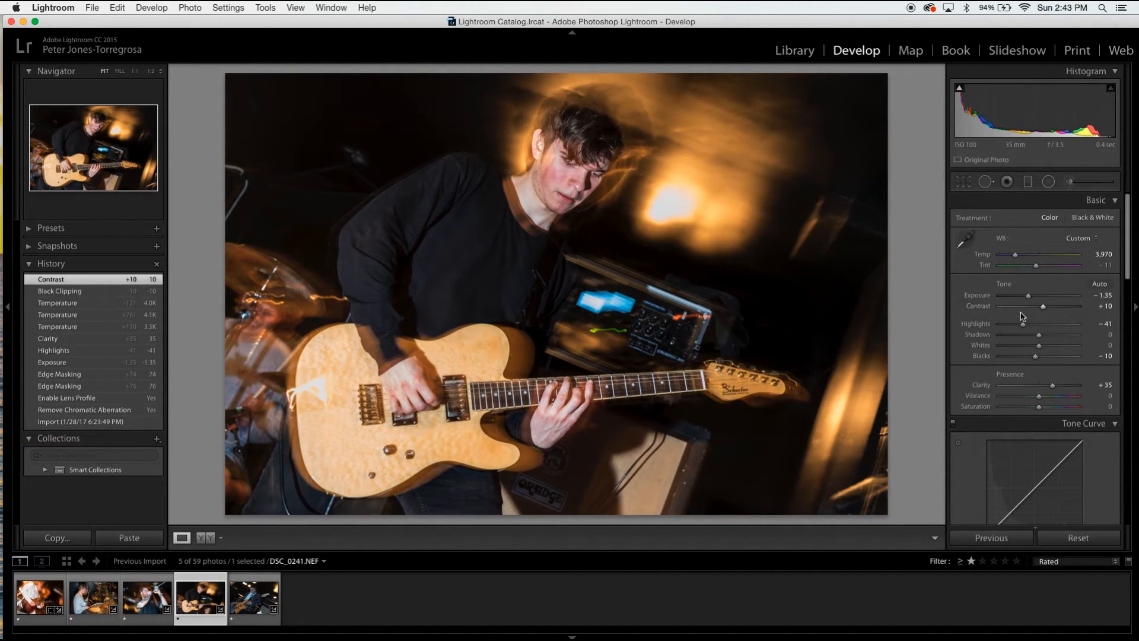
# Step: Try both saturation extremes on the guitarist photo, settle on saturation -19, and warm the temperature to 4,318
pyautogui.moveTo(1039, 407); pyautogui.dragTo(1108, 415)
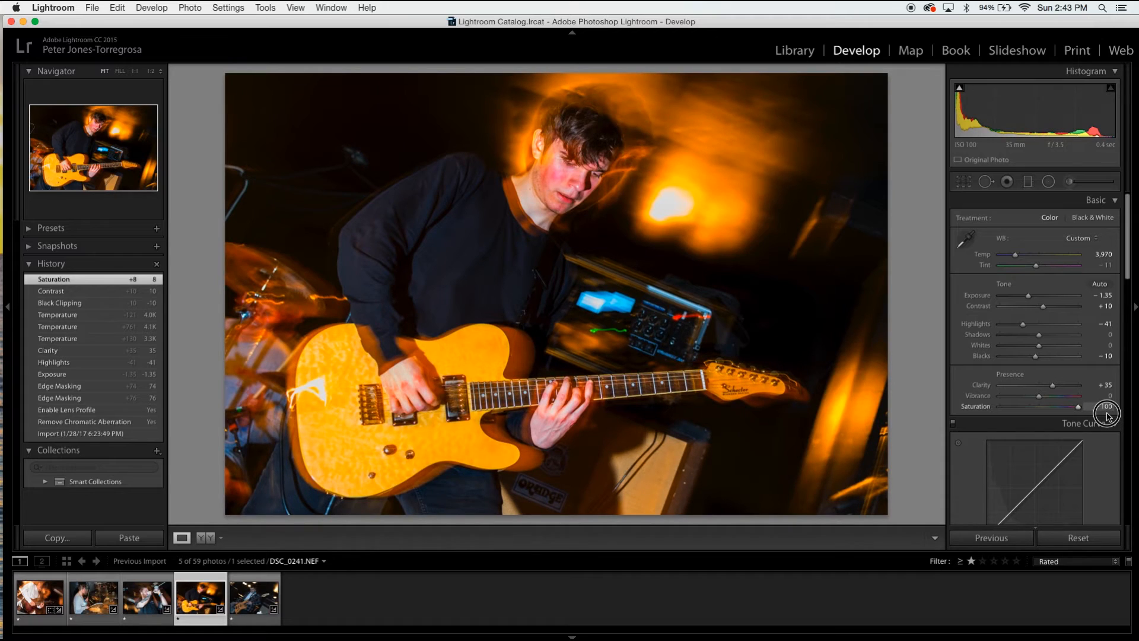
pyautogui.moveTo(1108, 415); pyautogui.dragTo(896, 412)
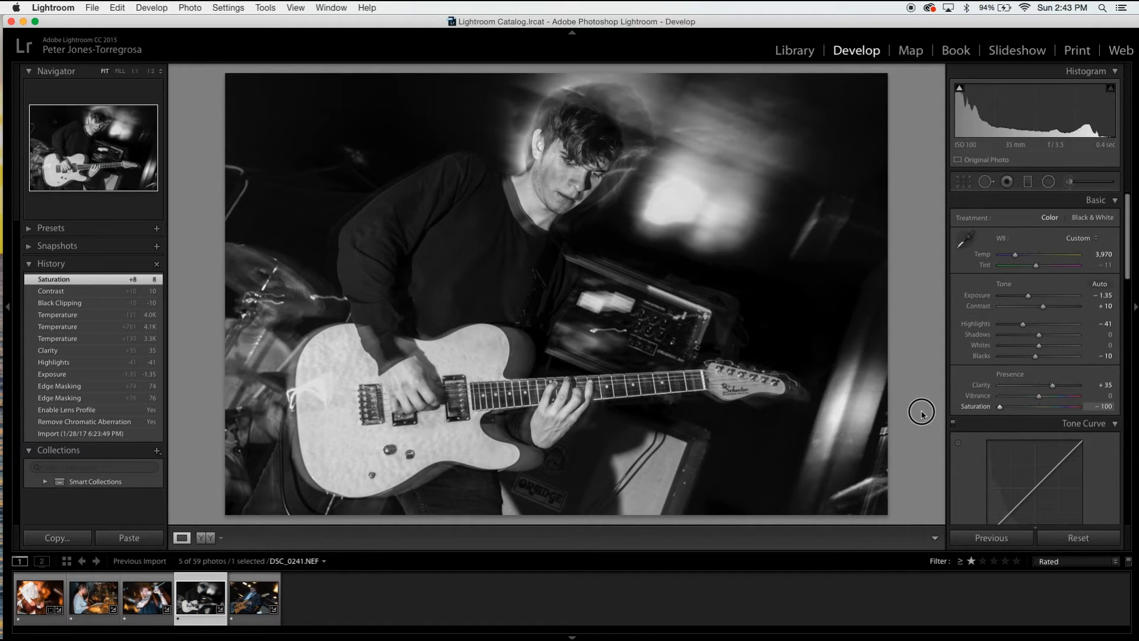
pyautogui.moveTo(1003, 410); pyautogui.dragTo(1034, 419)
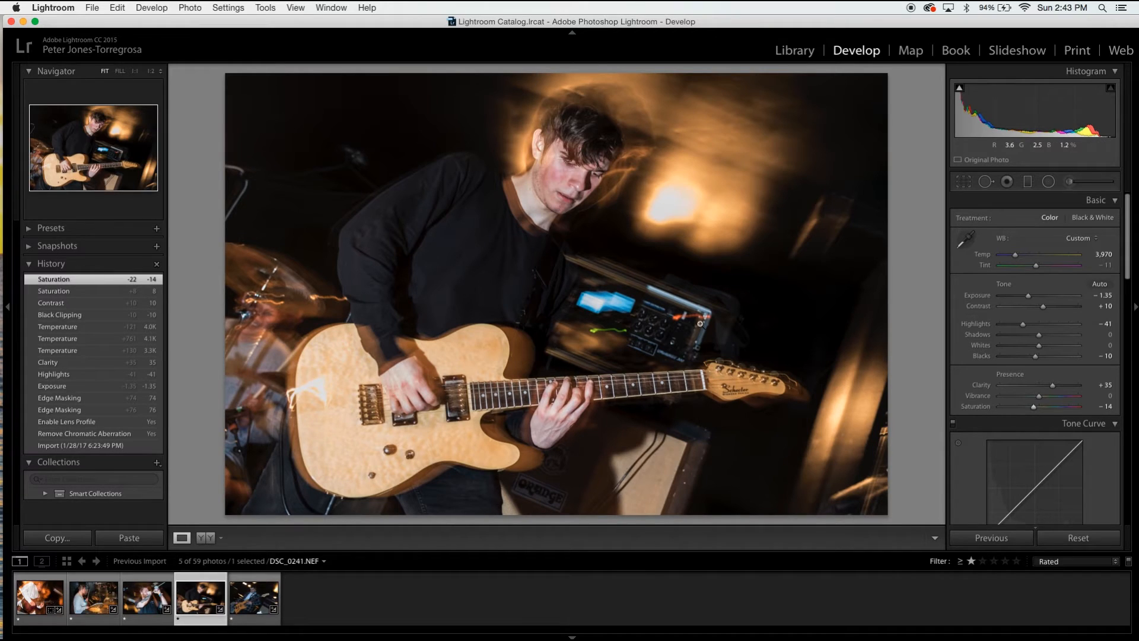
pyautogui.click(1043, 409)
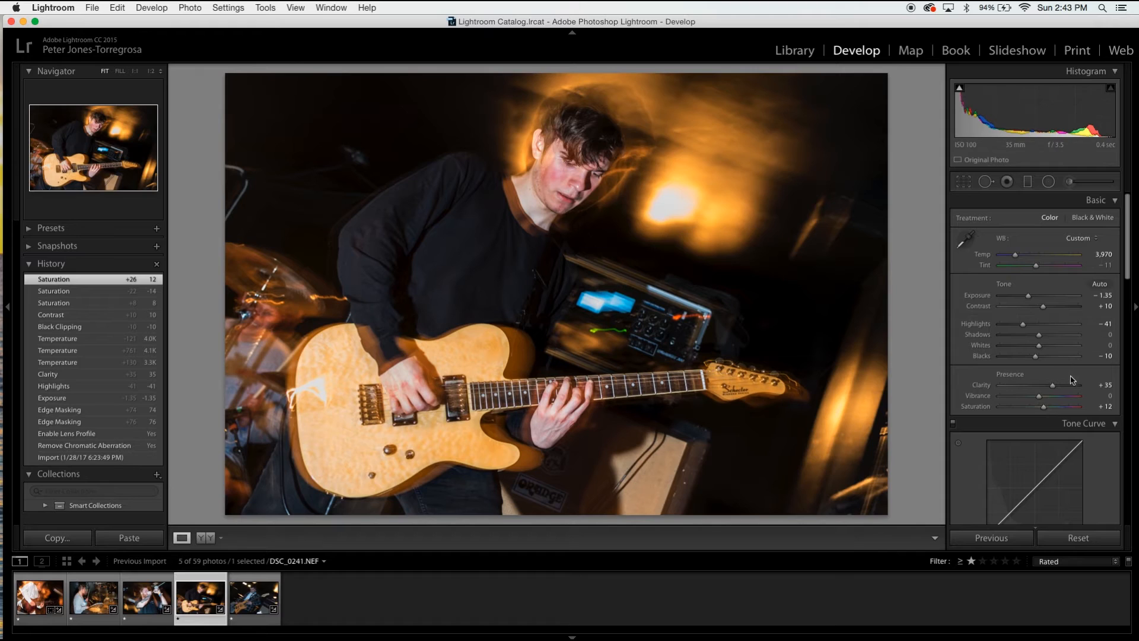
pyautogui.click(1032, 407)
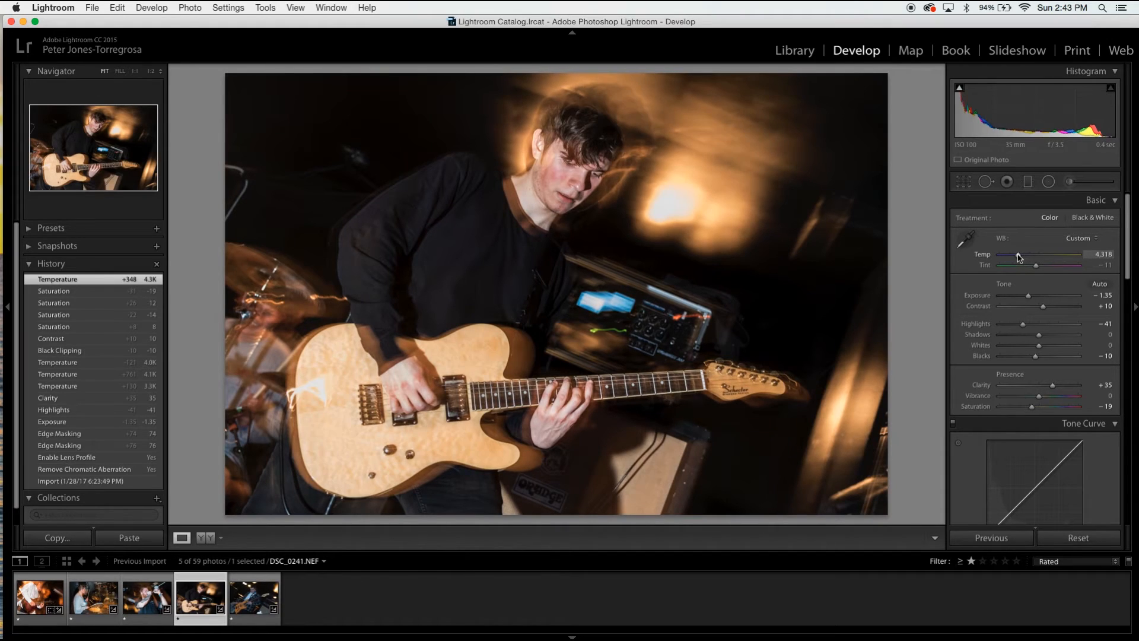
# Step: Try targeted yellow and orange saturation shifts on the background glow, reset them to 0, and lower orange saturation to -10 from the picking hand
pyautogui.scroll(-3, 1053, 372)
pyautogui.scroll(-10, 1052, 373)
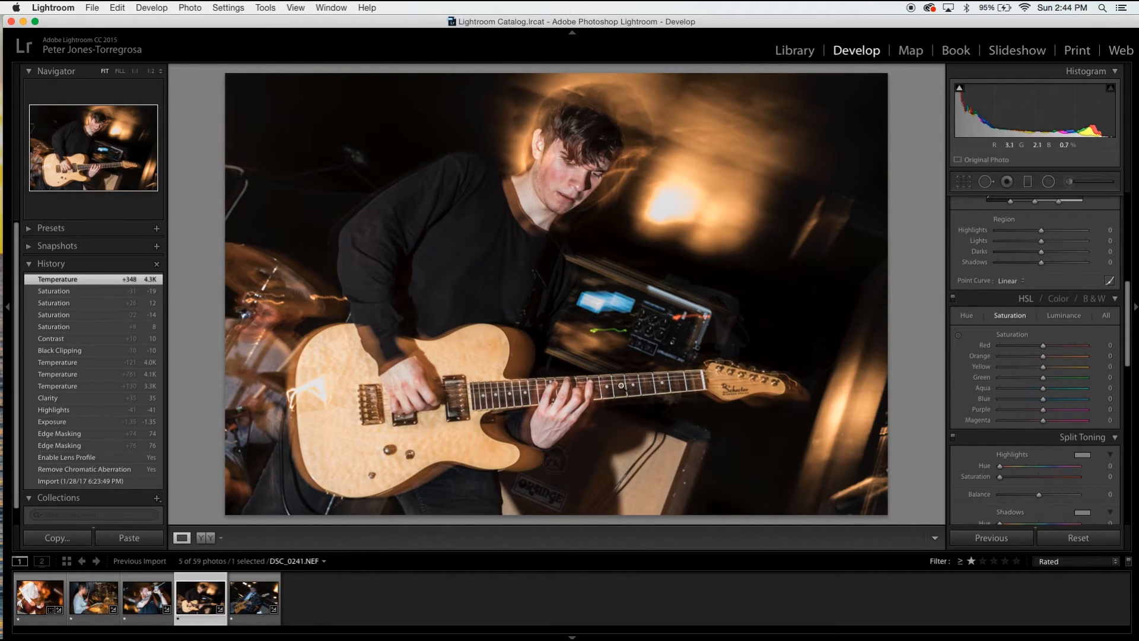
pyautogui.click(959, 335)
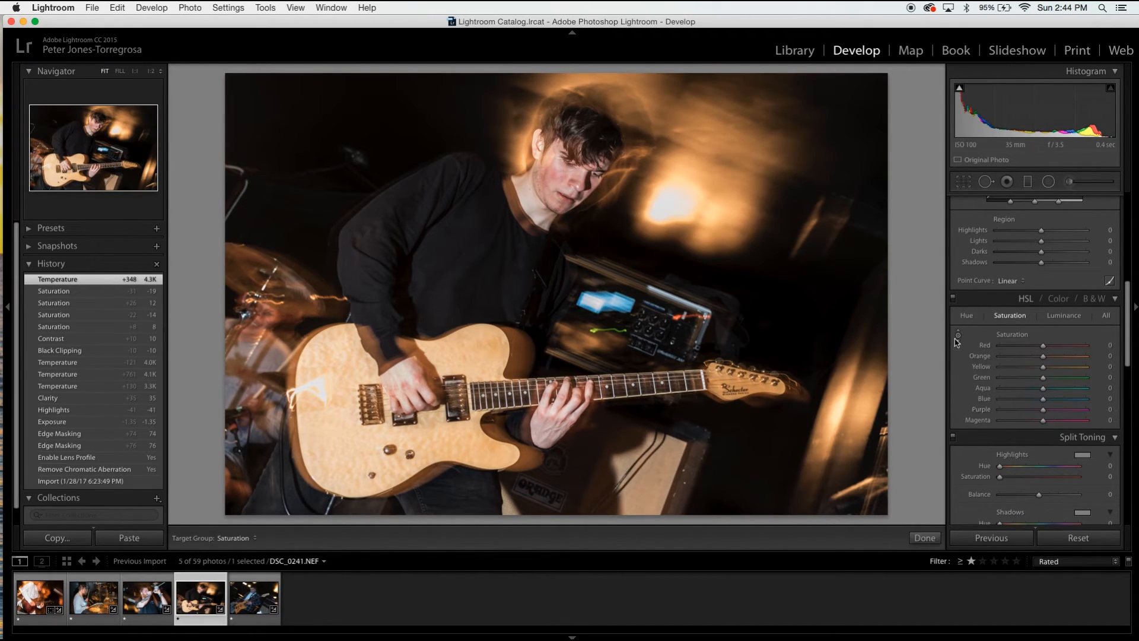
pyautogui.moveTo(729, 208); pyautogui.dragTo(709, 178)
pyautogui.click(1106, 356)
pyautogui.write('0')
pyautogui.press('Tab')
pyautogui.write('0')
pyautogui.moveTo(416, 387)
pyautogui.mouseDown()
pyautogui.moveTo(416, 422)
pyautogui.moveTo(416, 391)
pyautogui.moveTo(416, 401)
pyautogui.mouseUp()
# Step: Try targeted hue shifts on the background glow, reset yellow and orange to 0, and shift orange hue to -10 and red to -2 from the fretting hand
pyautogui.click(967, 316)
pyautogui.click(959, 335)
pyautogui.moveTo(679, 213); pyautogui.dragTo(679, 302)
pyautogui.moveTo(695, 198); pyautogui.dragTo(687, 94)
pyautogui.click(1104, 367)
pyautogui.write('0')
pyautogui.press('Return')
pyautogui.click(1105, 357)
pyautogui.write('0')
pyautogui.press('Return')
pyautogui.moveTo(511, 385); pyautogui.dragTo(511, 398)
pyautogui.click(918, 538)
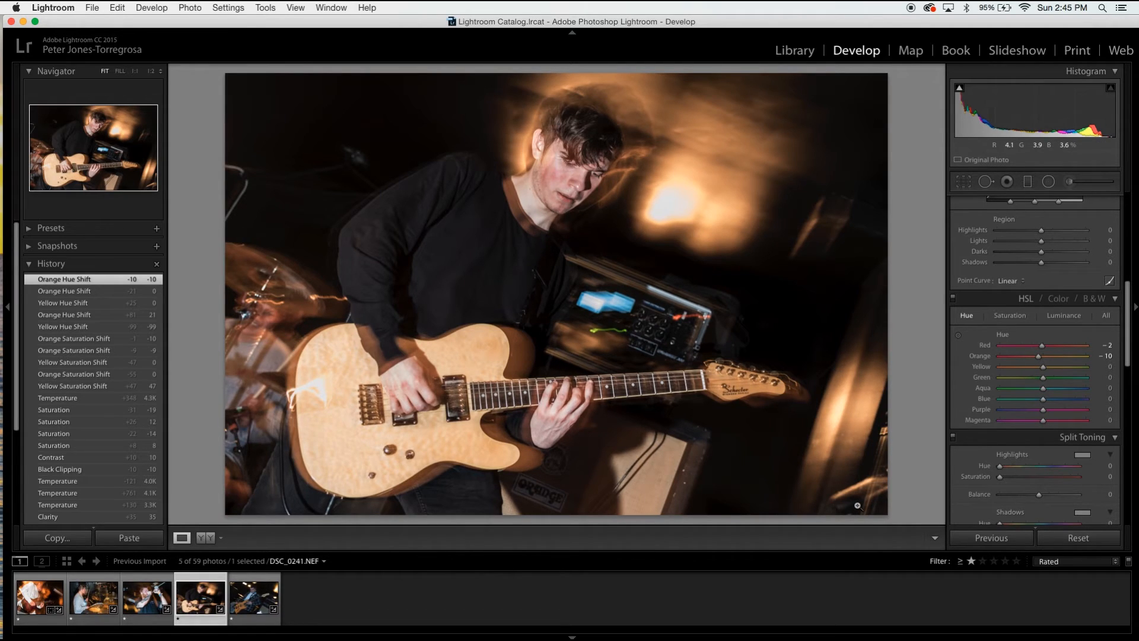
# Step: Compare the edited guitarist photo with its unedited version and with the neighbouring bassist and vocalist photos
pyautogui.press('Right')
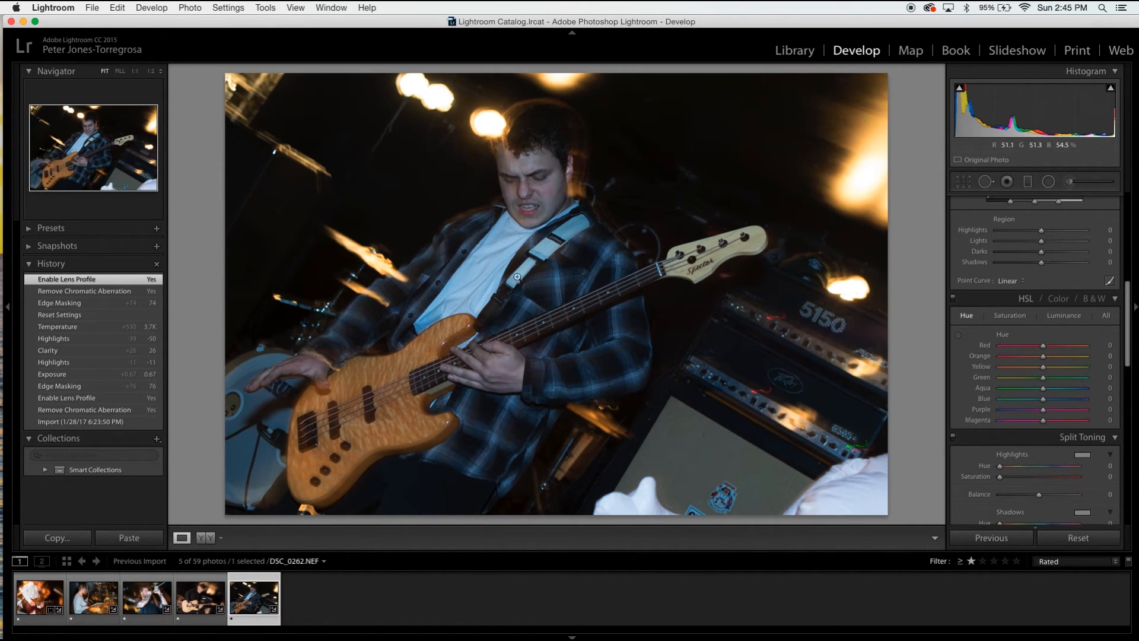
pyautogui.press('Left')
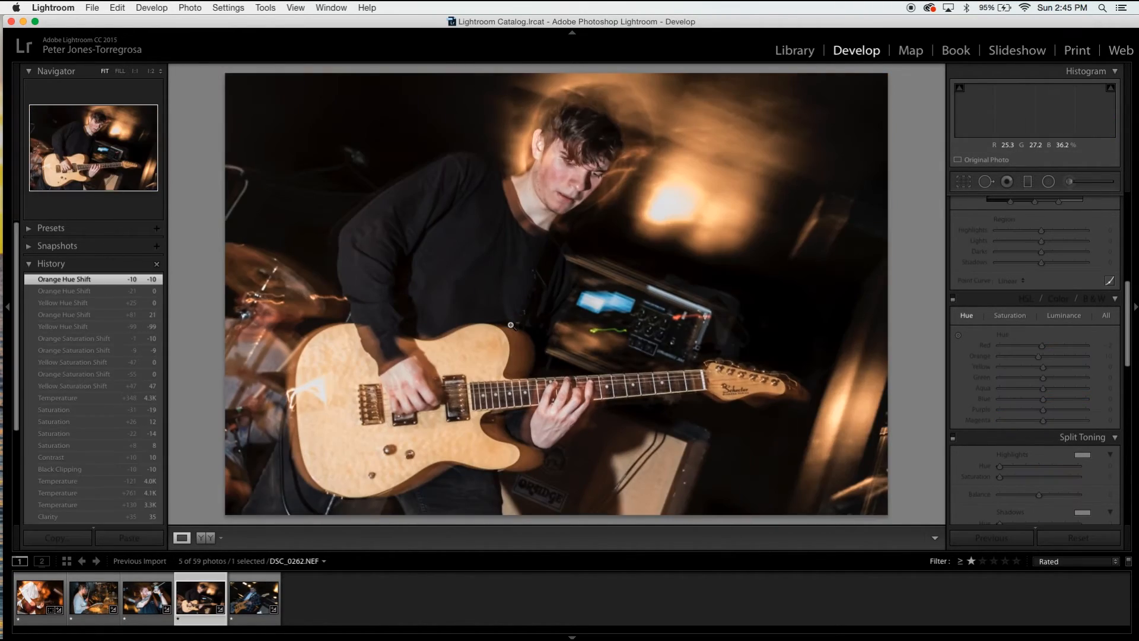
pyautogui.press('\\')
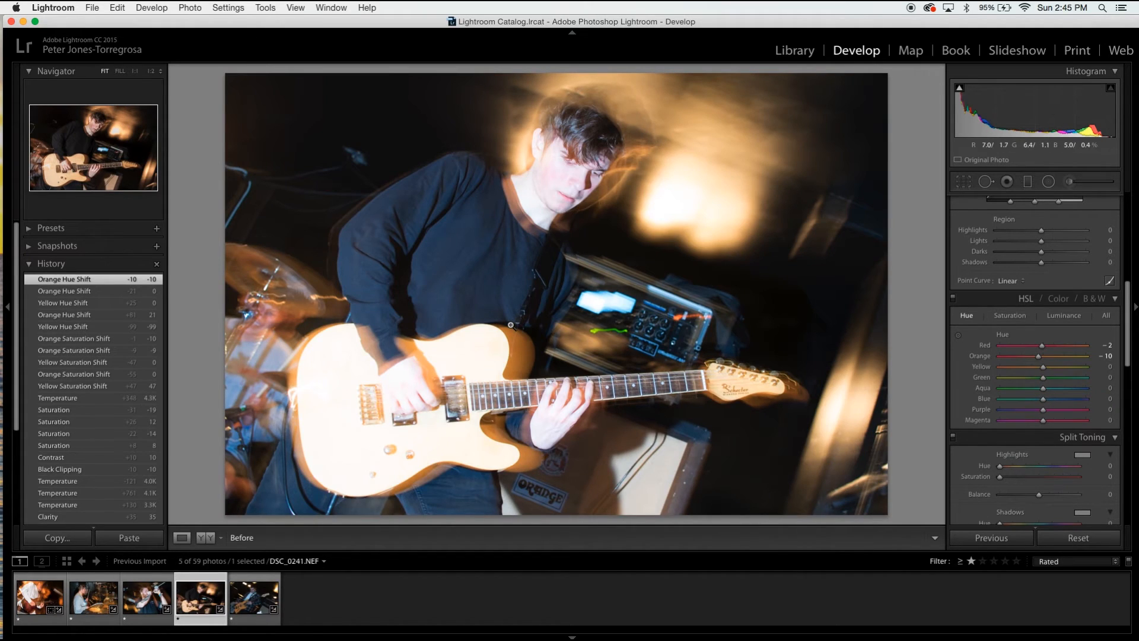
pyautogui.press('\\')
pyautogui.press('Right')
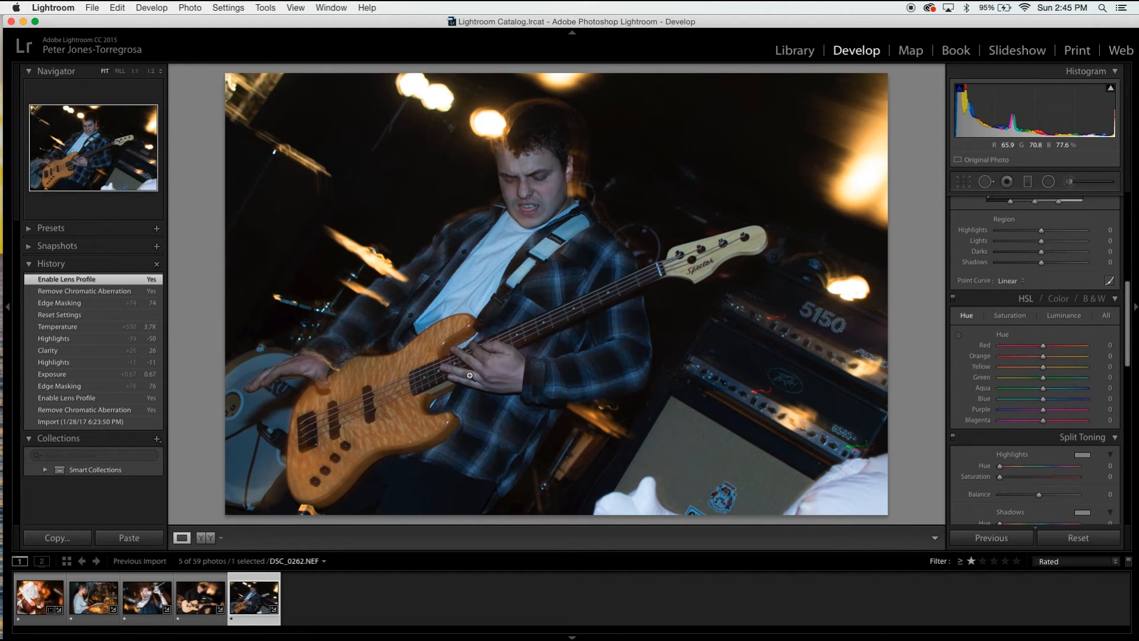
pyautogui.press('Left')
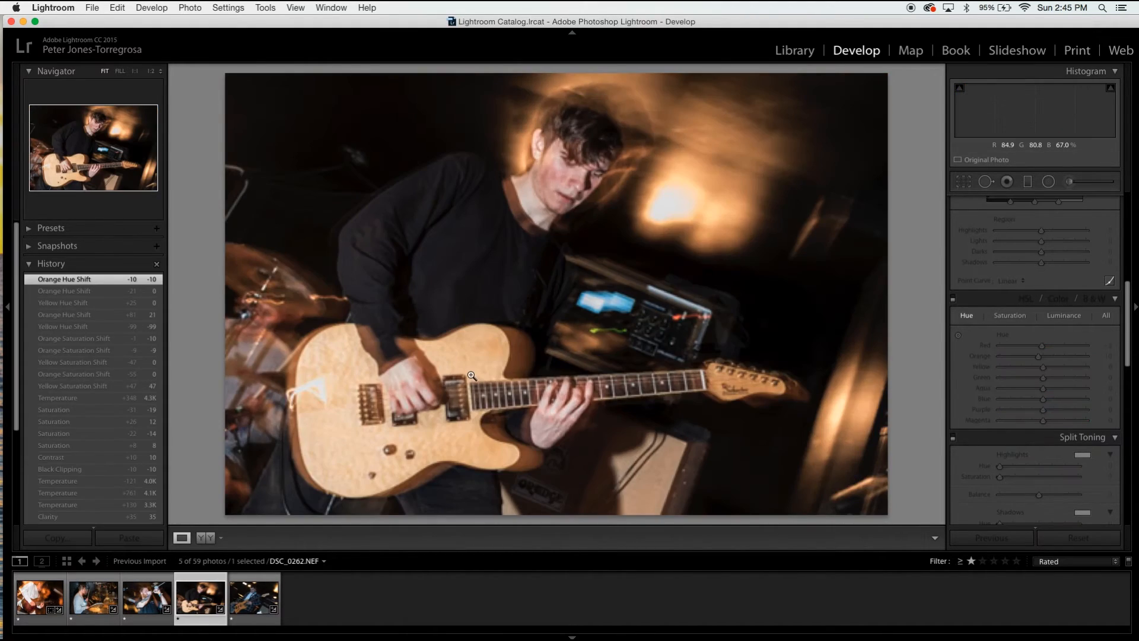
pyautogui.press('Left')
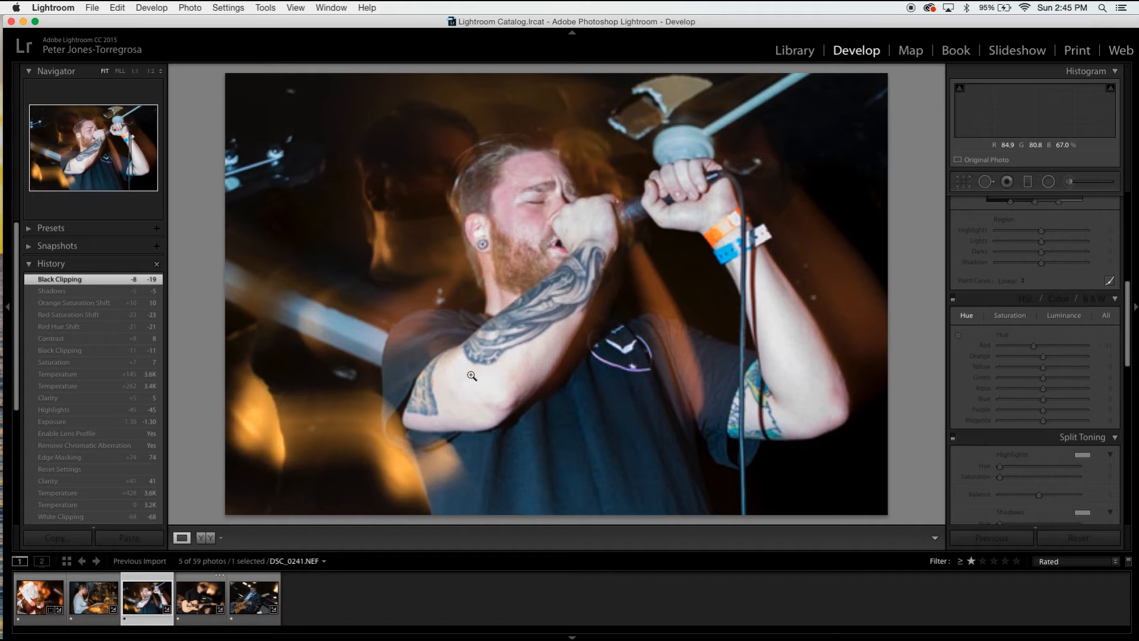
# Step: On the bassist photo DSC_0262.NEF, set exposure to +0.85, highlights to -24, clarity to +14, blacks to -18 and contrast to +10
pyautogui.press('Right')
pyautogui.press('Right')
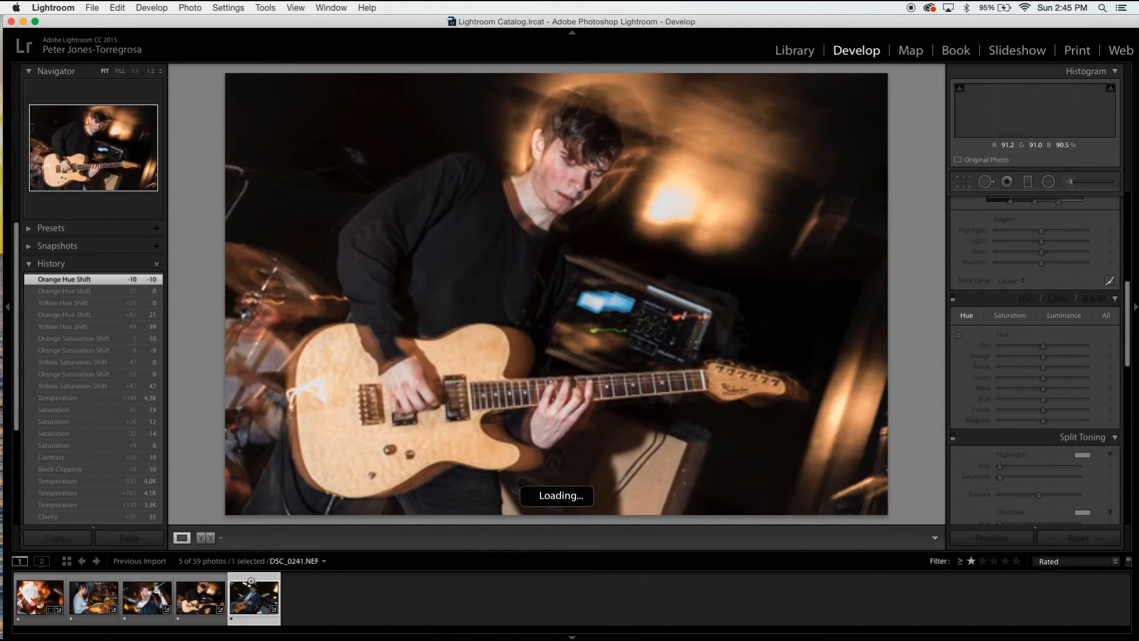
pyautogui.scroll(5, 1045, 333)
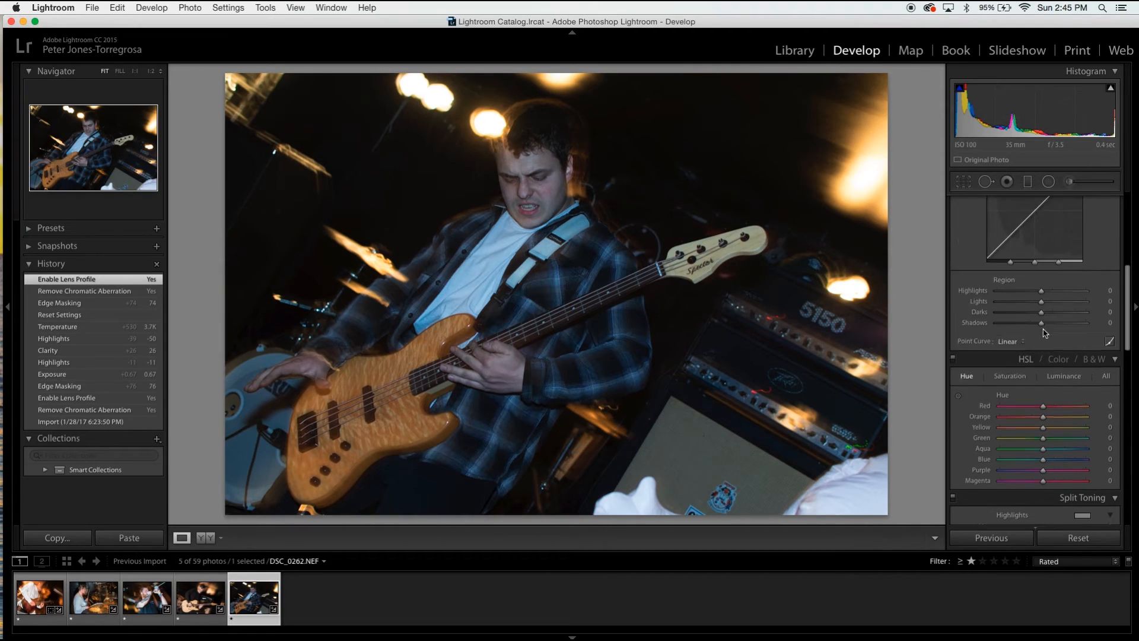
pyautogui.scroll(1, 1044, 326)
pyautogui.moveTo(1040, 296); pyautogui.dragTo(1030, 329)
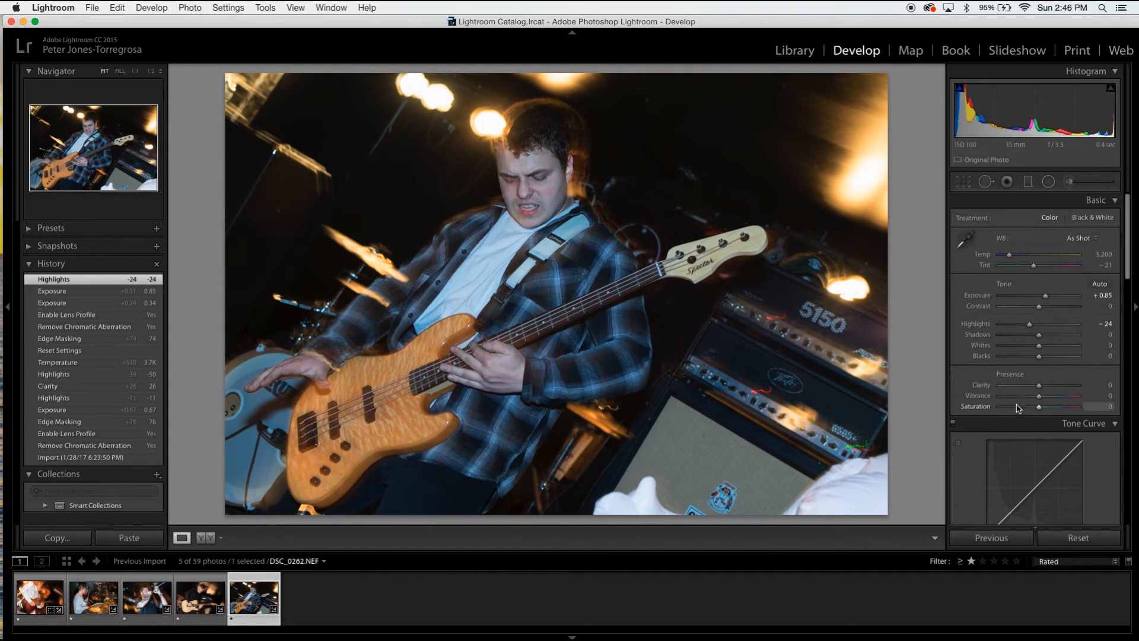
pyautogui.moveTo(1042, 390); pyautogui.dragTo(1032, 356)
pyautogui.moveTo(1039, 306); pyautogui.dragTo(1043, 311)
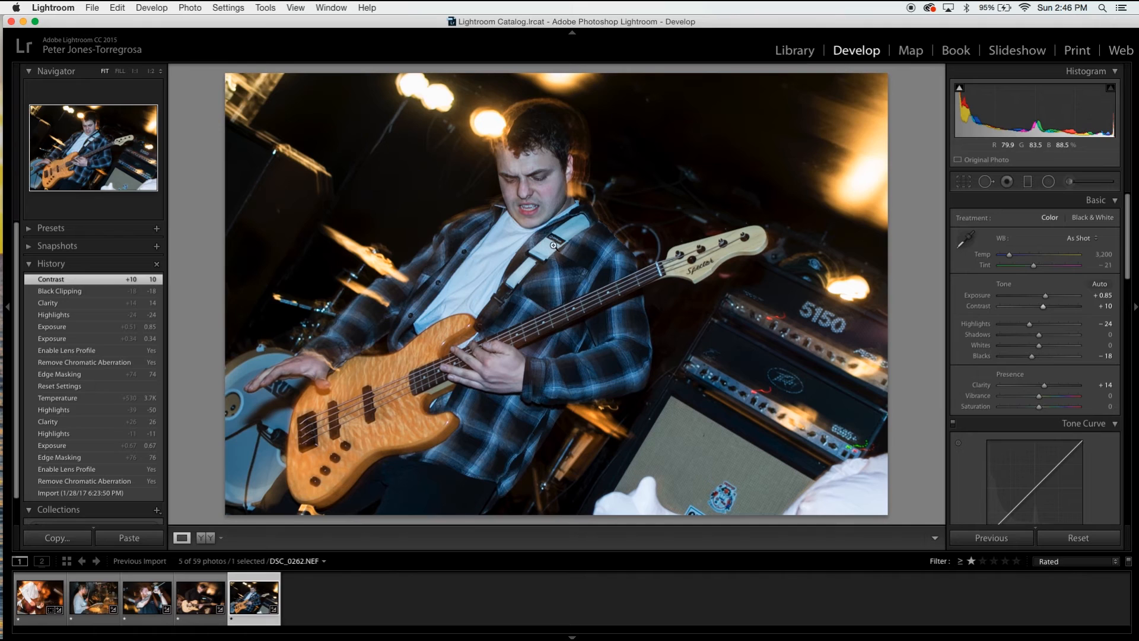
# Step: Warm the bassist photo's temperature to 3,667 and set its saturation to +2
pyautogui.moveTo(1011, 260); pyautogui.dragTo(1013, 259)
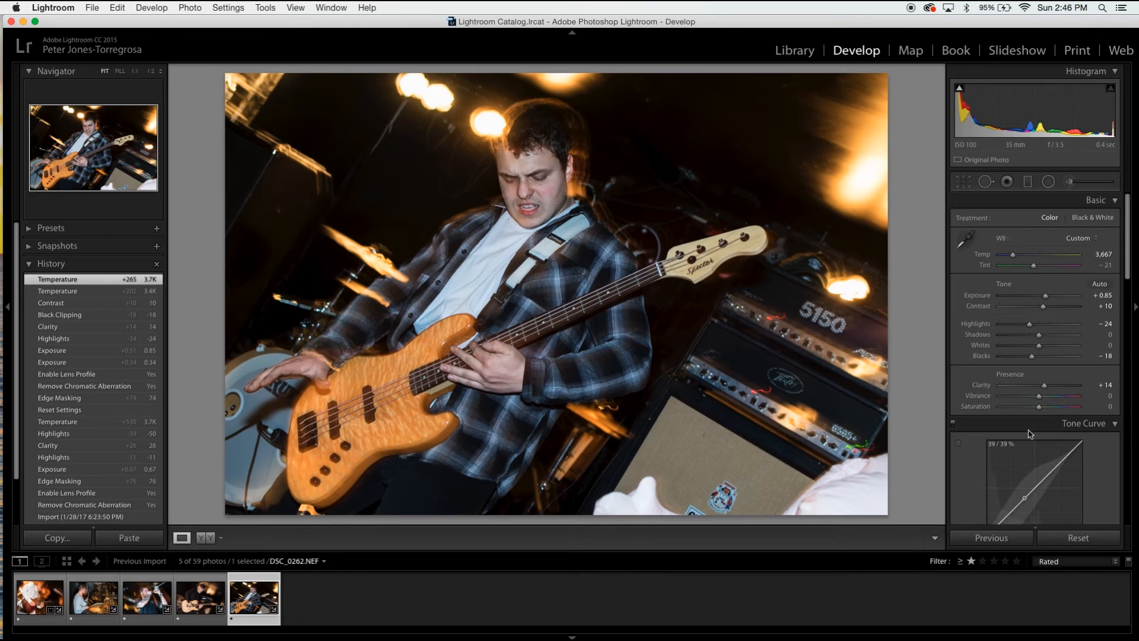
pyautogui.moveTo(1041, 409); pyautogui.dragTo(1041, 409)
pyautogui.scroll(-8, 1036, 409)
pyautogui.scroll(8, 1031, 409)
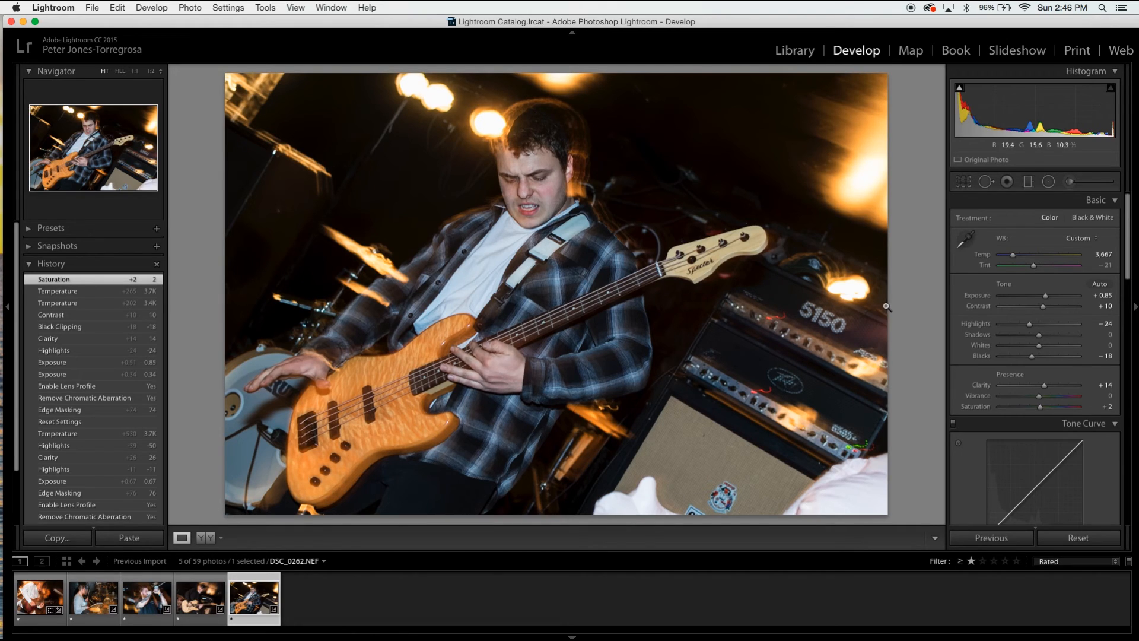
# Step: Rotate the bassist photo's crop to an angle of 5.07, reposition the crop frame and apply it
pyautogui.click(964, 181)
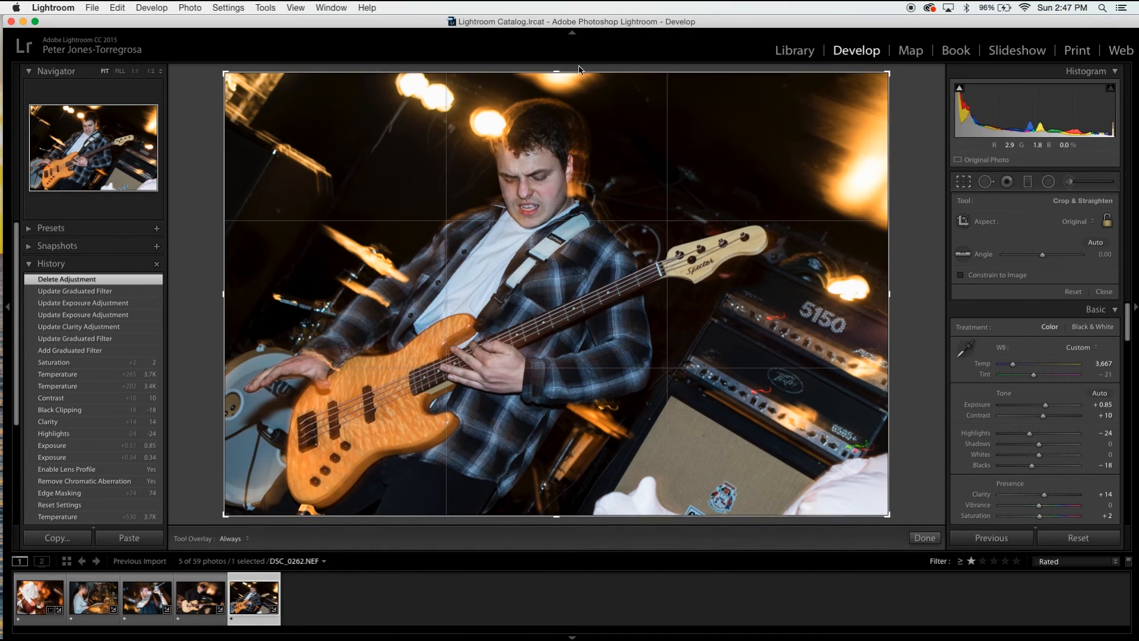
pyautogui.moveTo(555, 69); pyautogui.dragTo(576, 65)
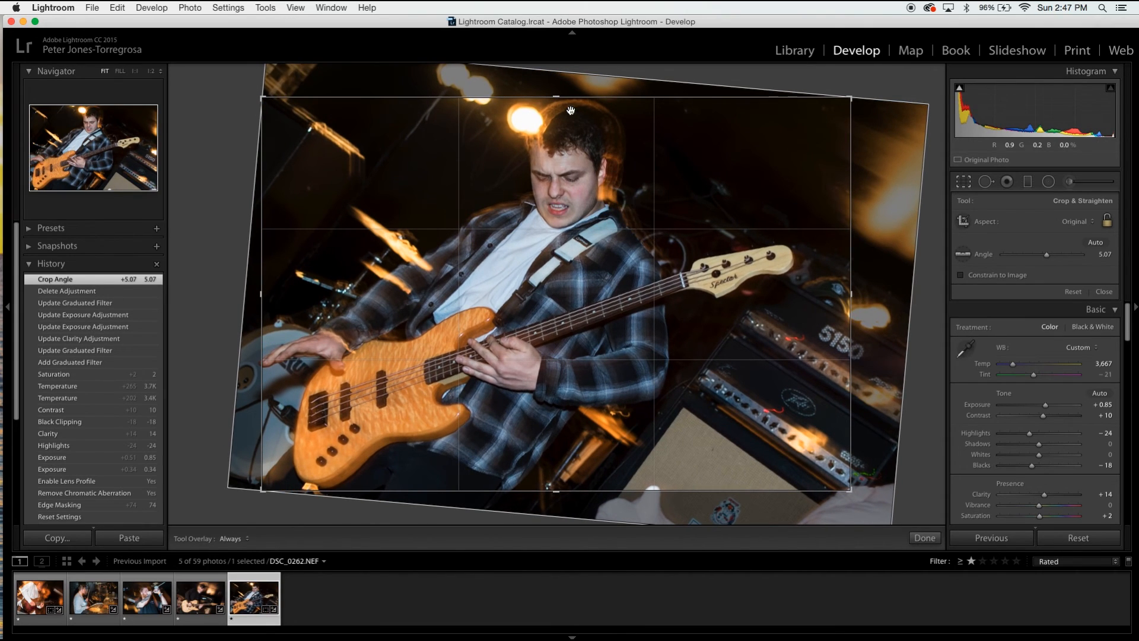
pyautogui.click(437, 100)
pyautogui.press('Return')
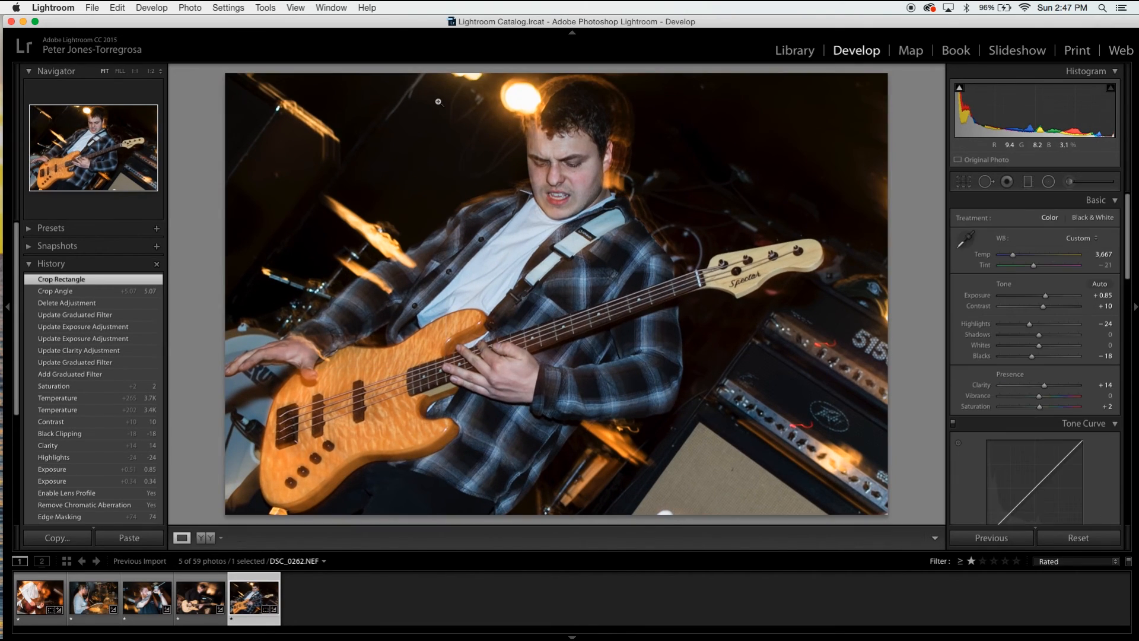
# Step: Narrow the bassist photo's crop slightly to a custom aspect, set its angle to 1.23, reposition the image within the frame and apply
pyautogui.click(962, 182)
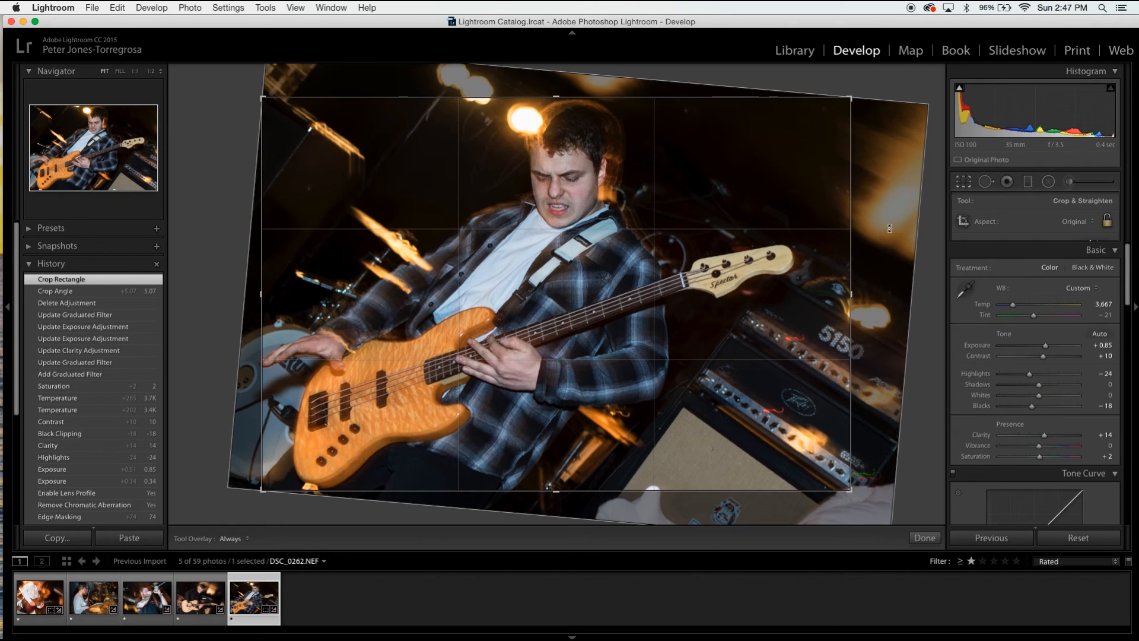
pyautogui.click(843, 289)
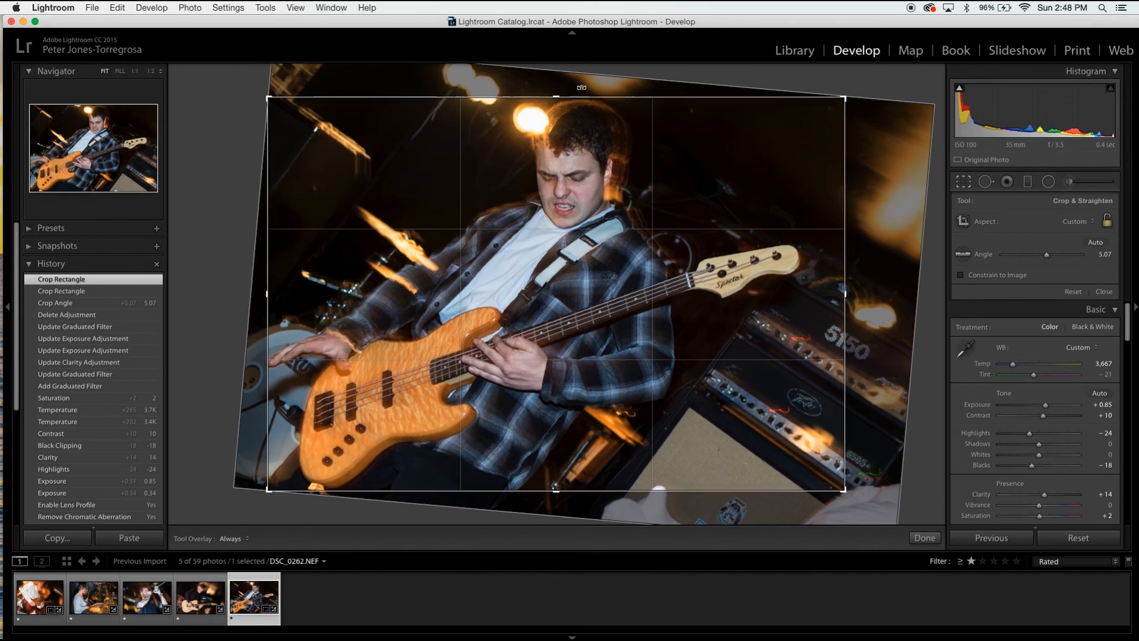
pyautogui.moveTo(567, 82); pyautogui.dragTo(552, 81)
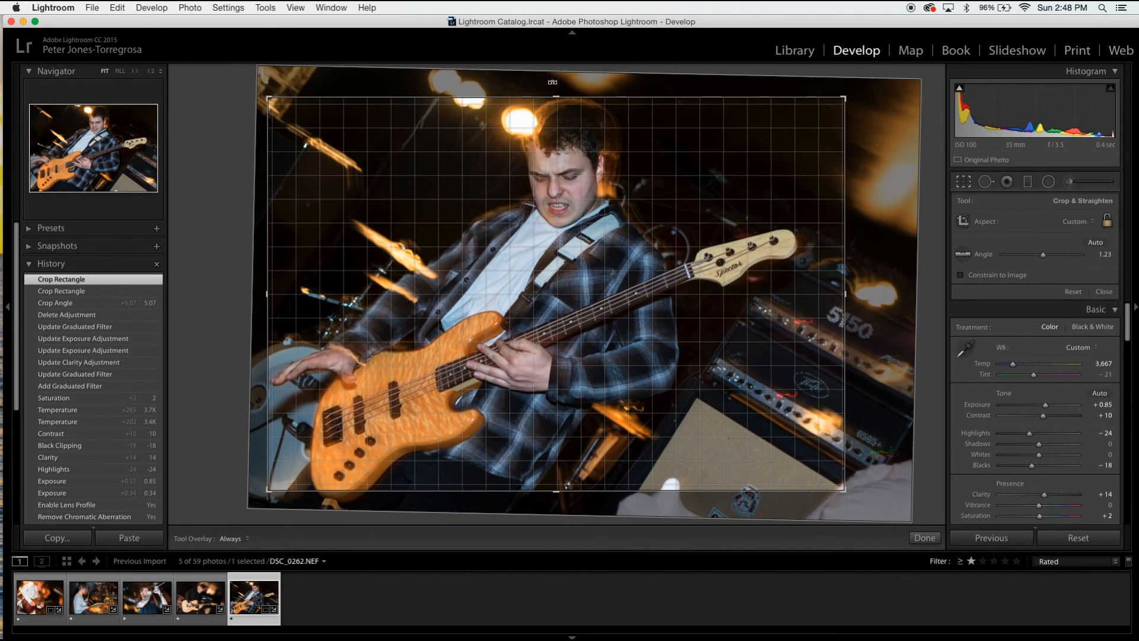
pyautogui.moveTo(580, 183); pyautogui.dragTo(598, 190)
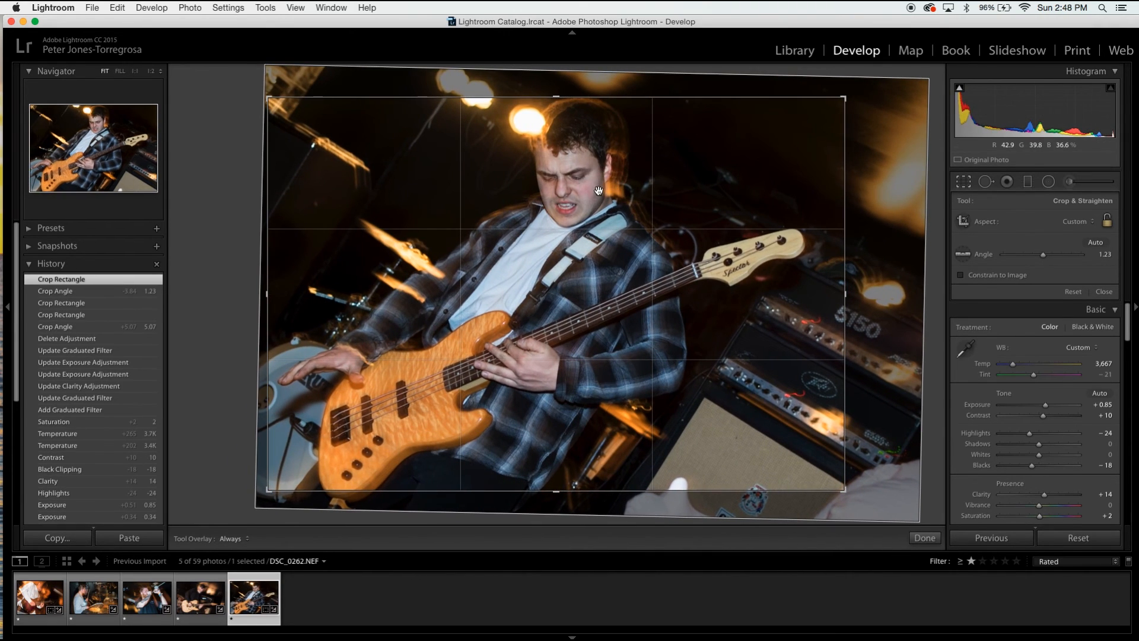
pyautogui.click(964, 182)
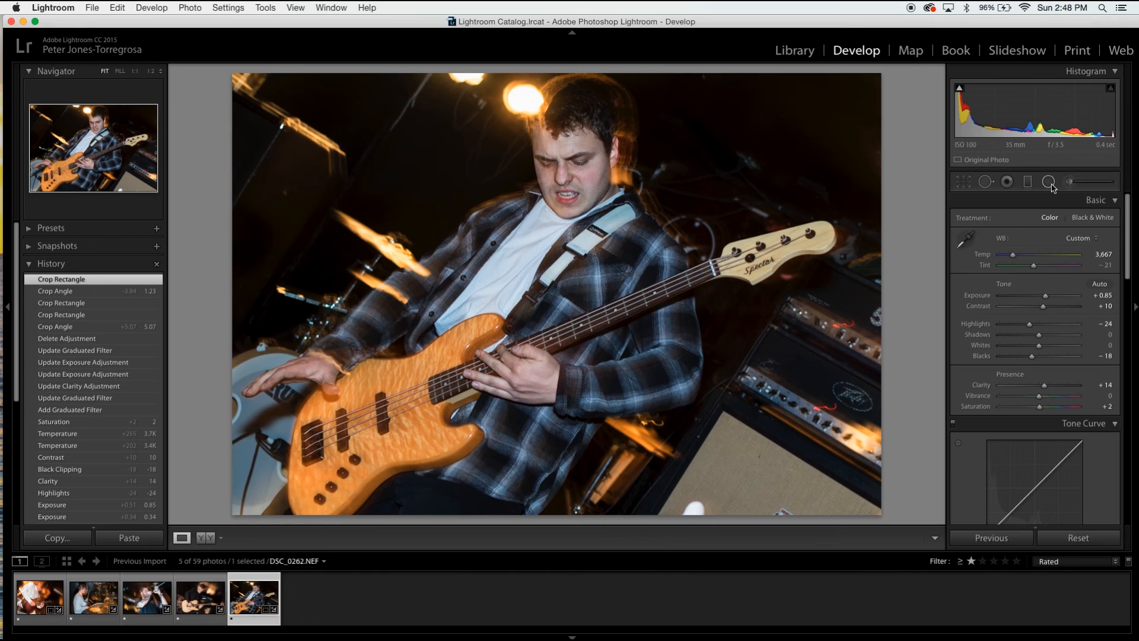
# Step: Try to clone out the white spot at the photo's lower edge using amplifier cloth as the source at size 77, and delete that correction
pyautogui.click(1048, 181)
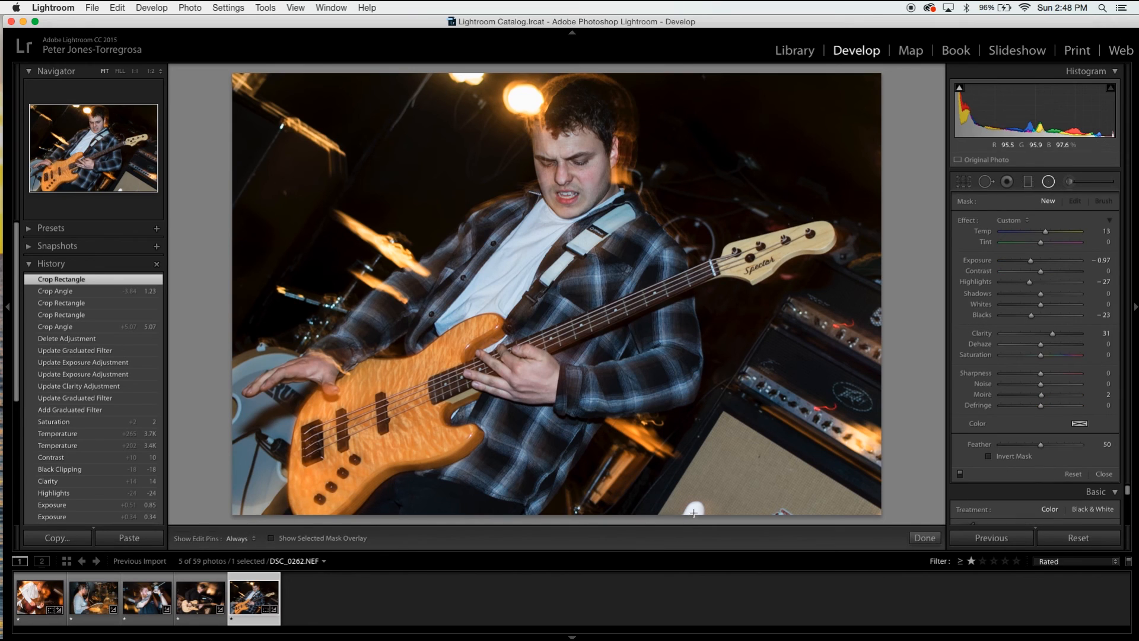
pyautogui.click(986, 182)
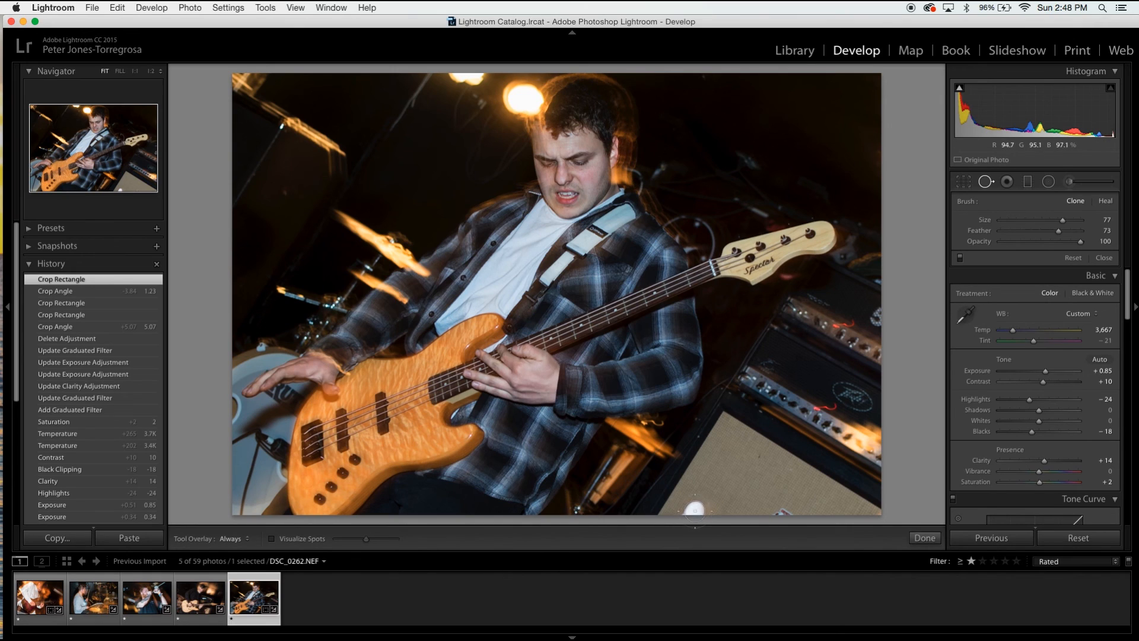
pyautogui.click(694, 510)
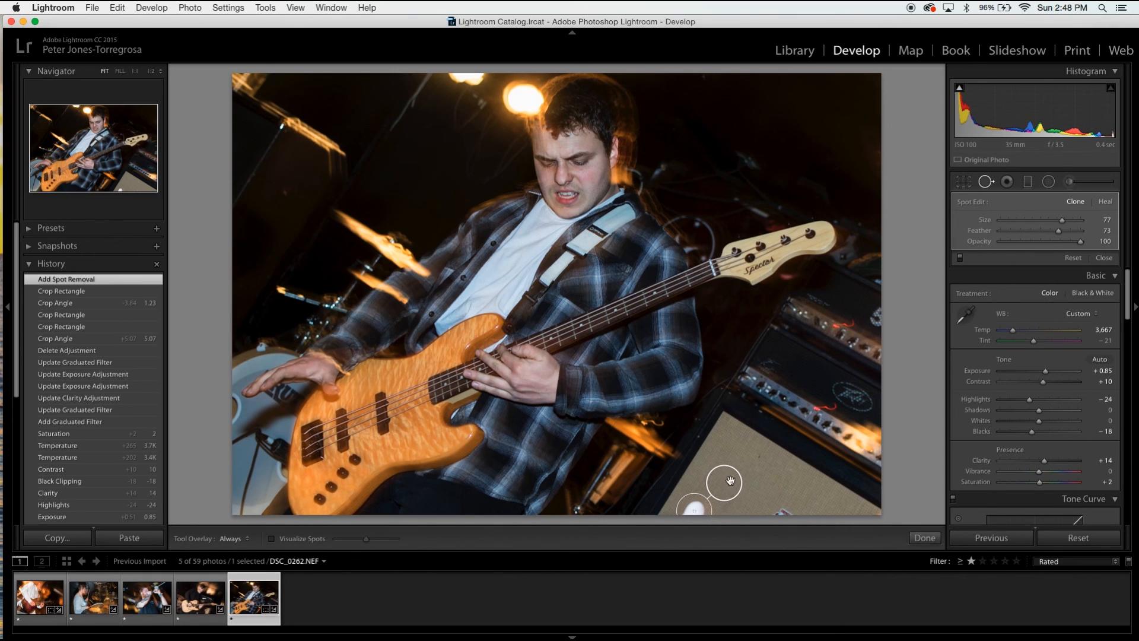
pyautogui.moveTo(733, 487); pyautogui.dragTo(758, 488)
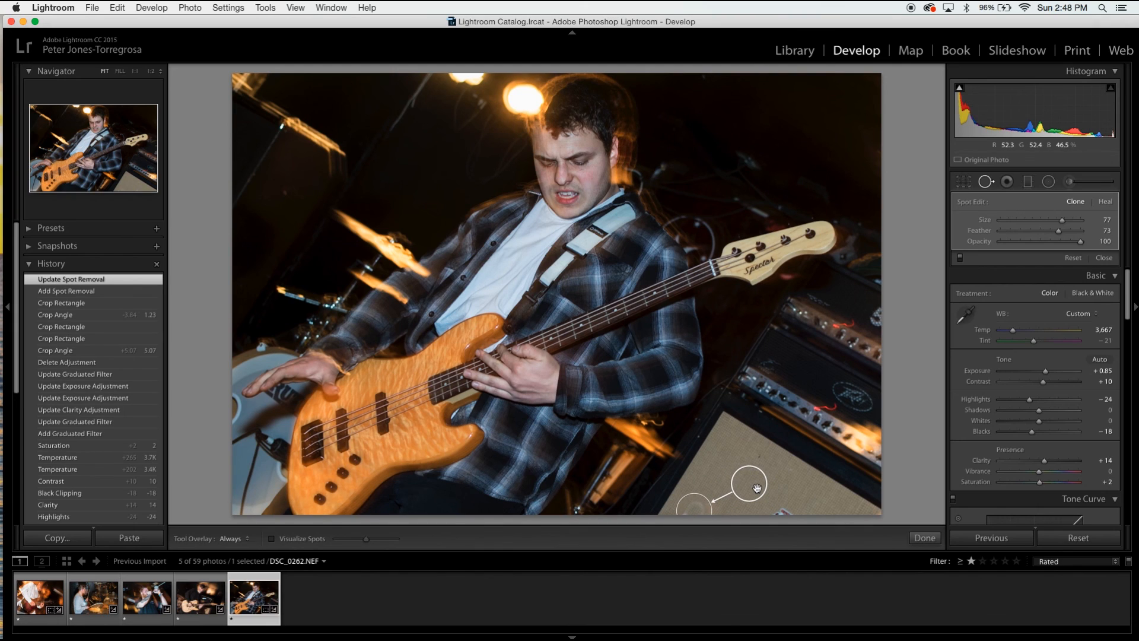
pyautogui.press('Delete')
# Step: Clone out the white spot on the amplifier at the photo's lower edge with size 79, feather 73 and opacity 100, sourcing nearby speaker cloth
pyautogui.scroll(1, 703, 506)
pyautogui.moveTo(693, 513); pyautogui.dragTo(703, 506)
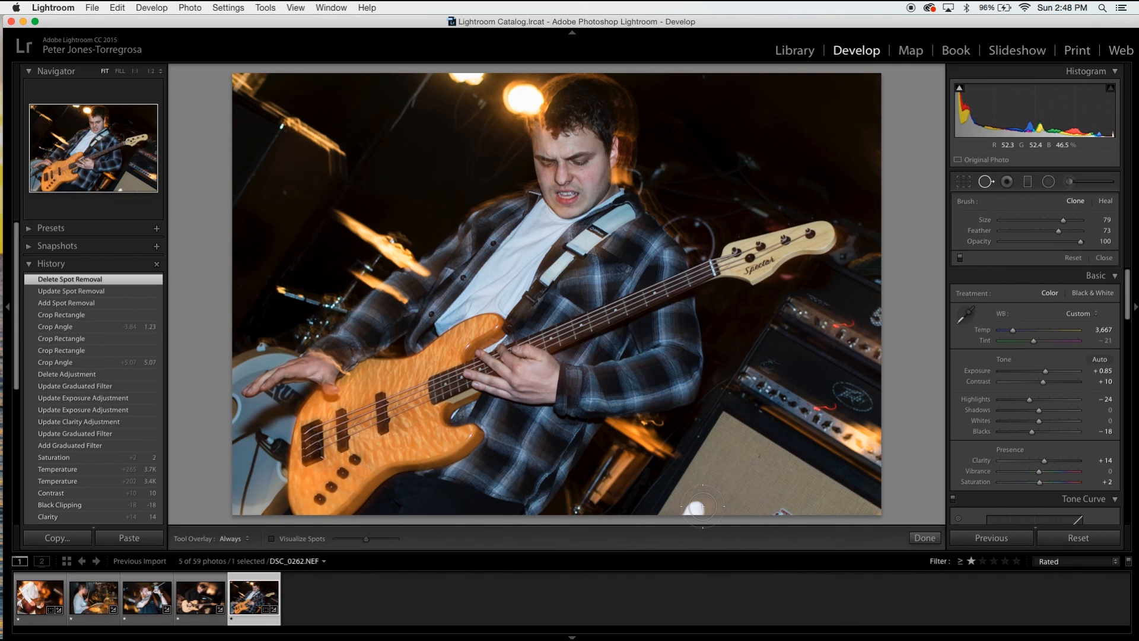
pyautogui.click(694, 507)
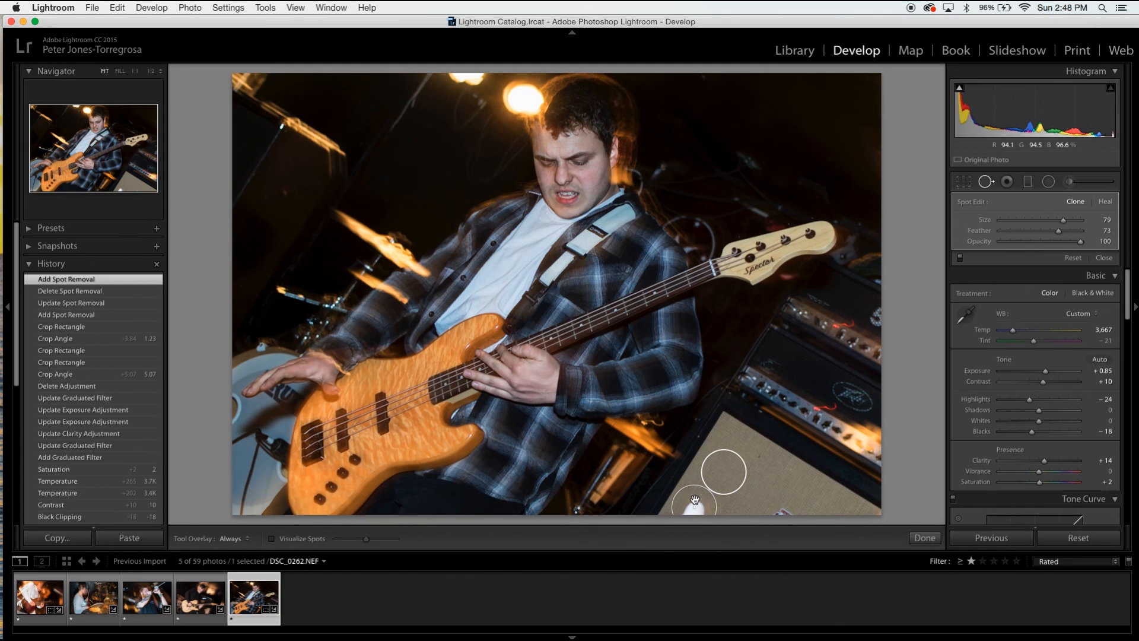
pyautogui.moveTo(741, 478); pyautogui.dragTo(741, 477)
pyautogui.click(925, 538)
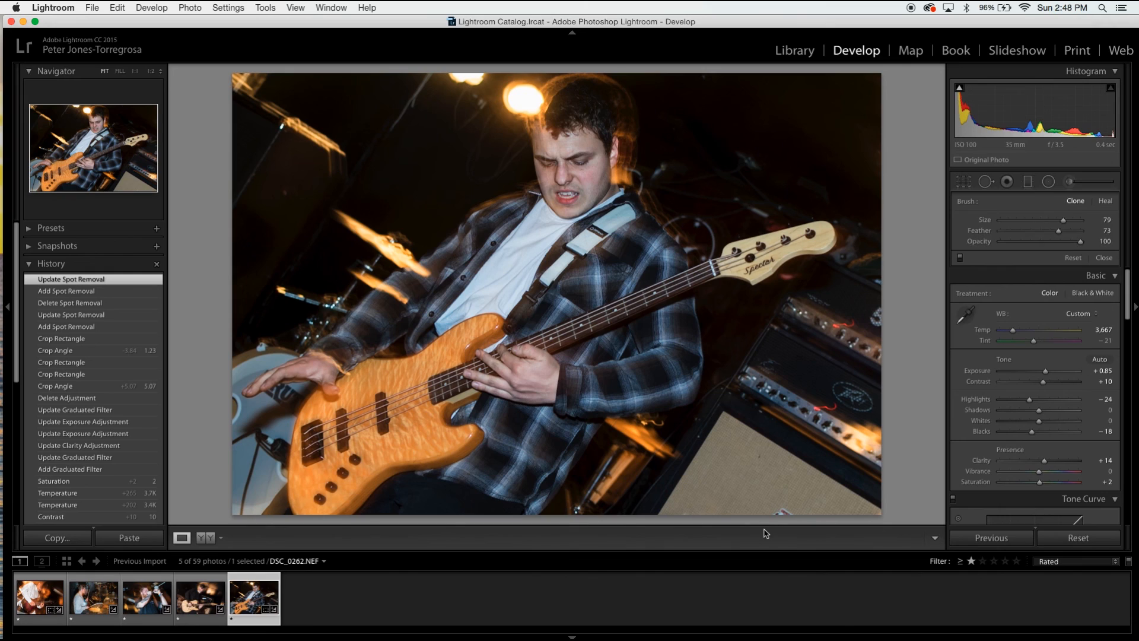